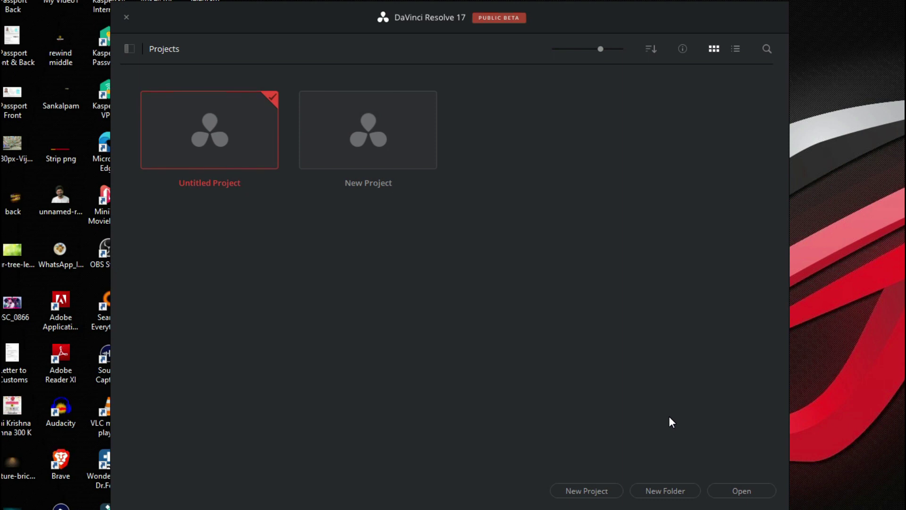
# Create a project folder named "My Big Project"
pyautogui.click(669, 491)
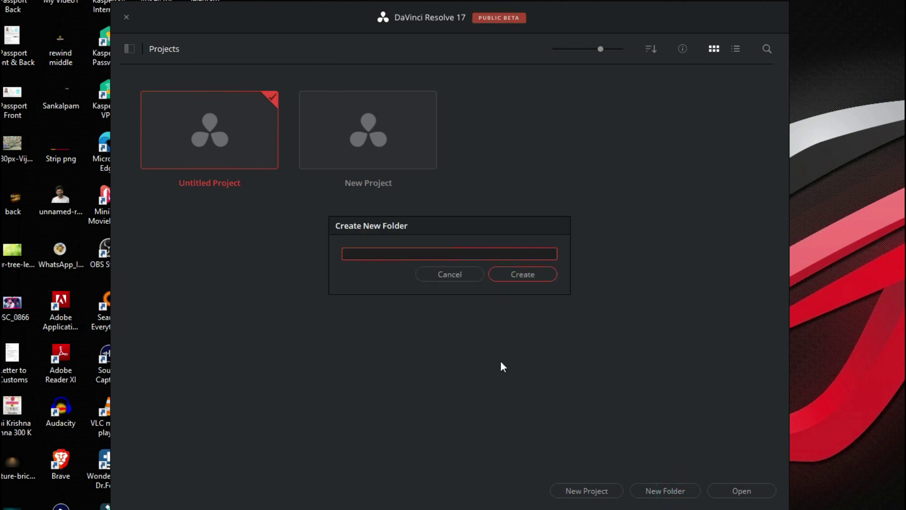
pyautogui.write('My Big Project')
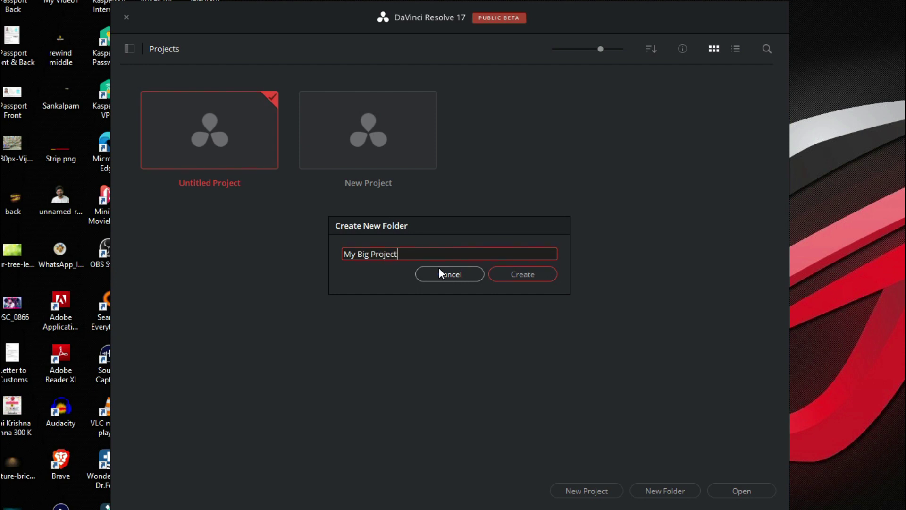
pyautogui.click(510, 273)
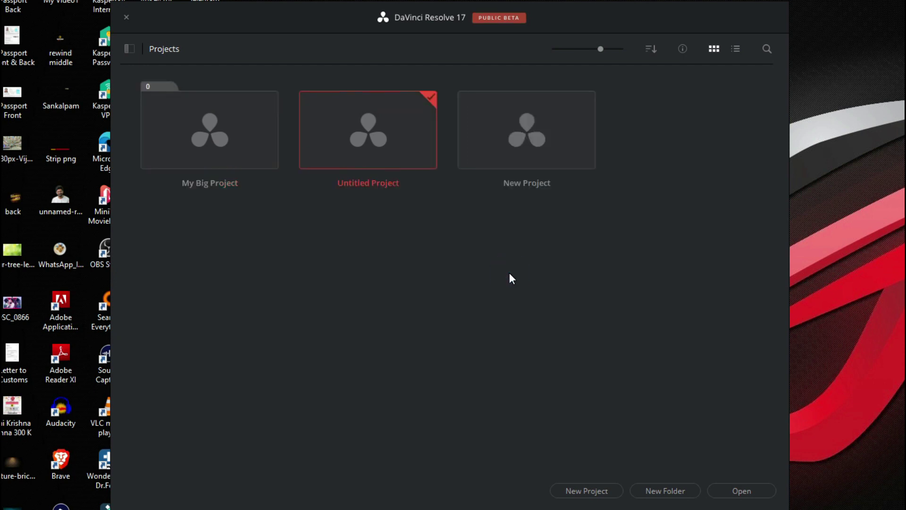
# Move New Project into the My Big Project folder, check the folder's contents, and return to the home level
pyautogui.click(449, 278)
pyautogui.moveTo(530, 132); pyautogui.dragTo(220, 126)
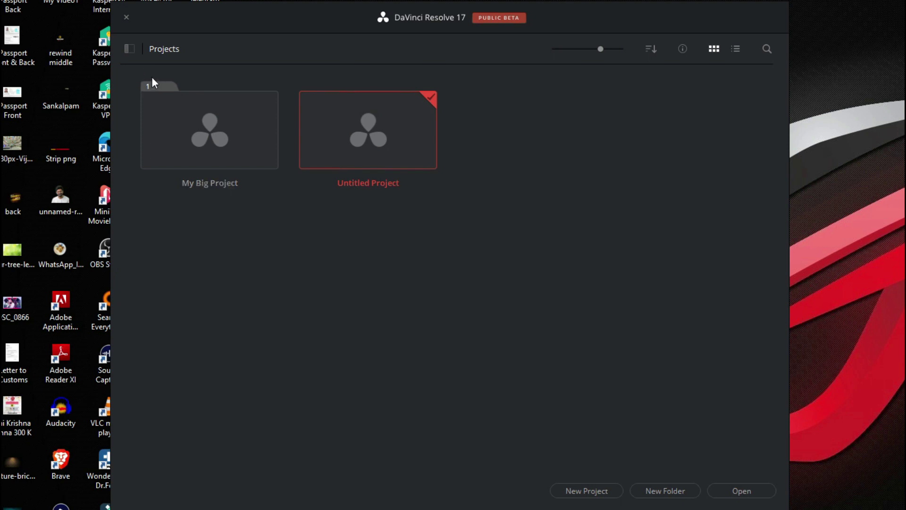
pyautogui.doubleClick(213, 137)
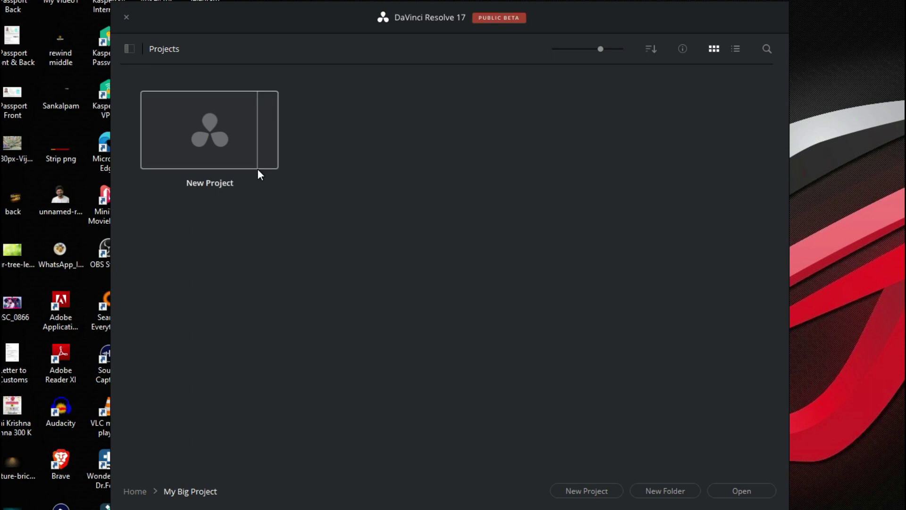
pyautogui.click(129, 491)
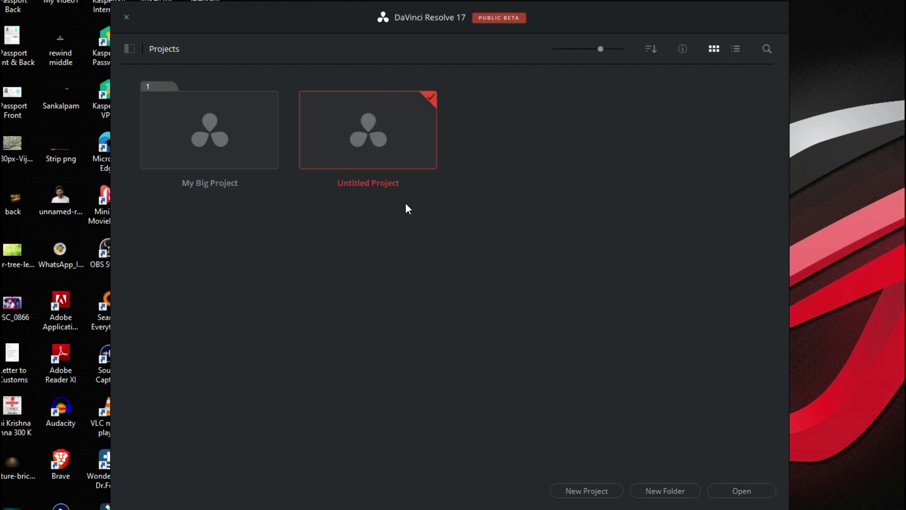
# Shrink the project thumbnails and show the project information beneath them
pyautogui.moveTo(601, 47); pyautogui.dragTo(561, 56)
pyautogui.click(652, 49)
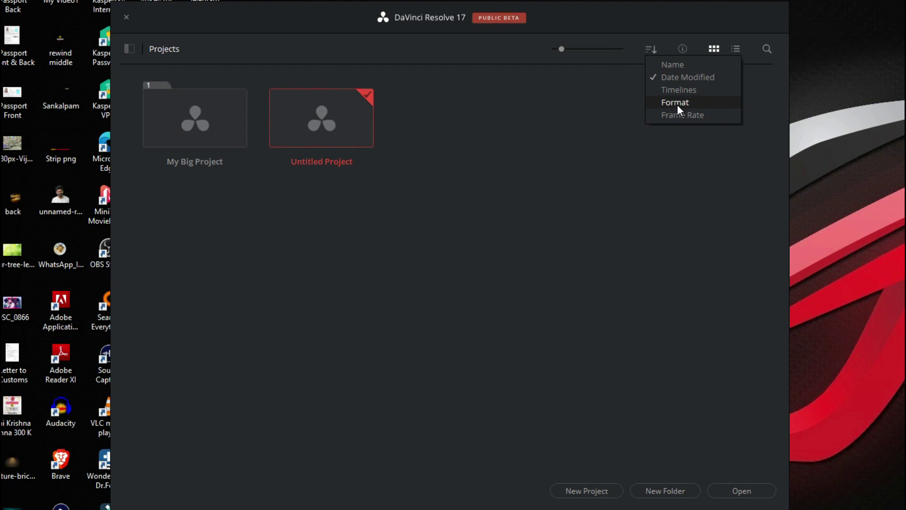
pyautogui.click(674, 149)
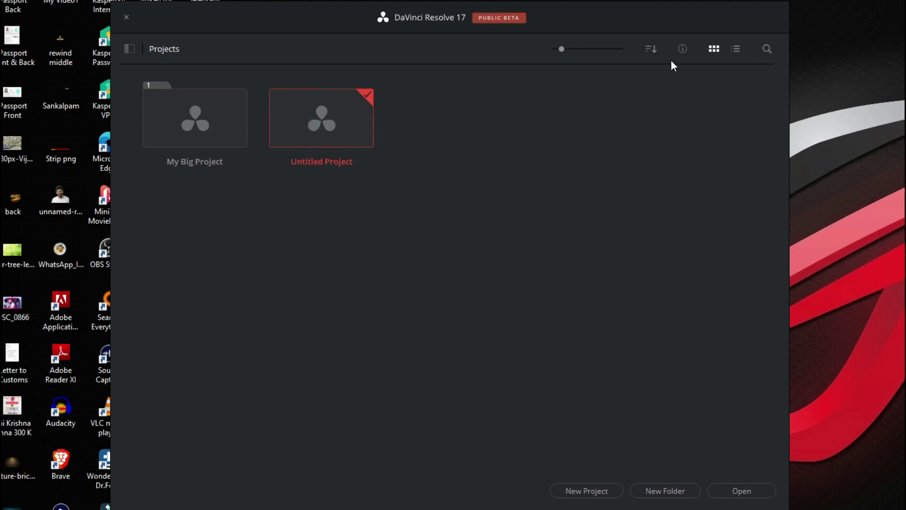
pyautogui.click(682, 49)
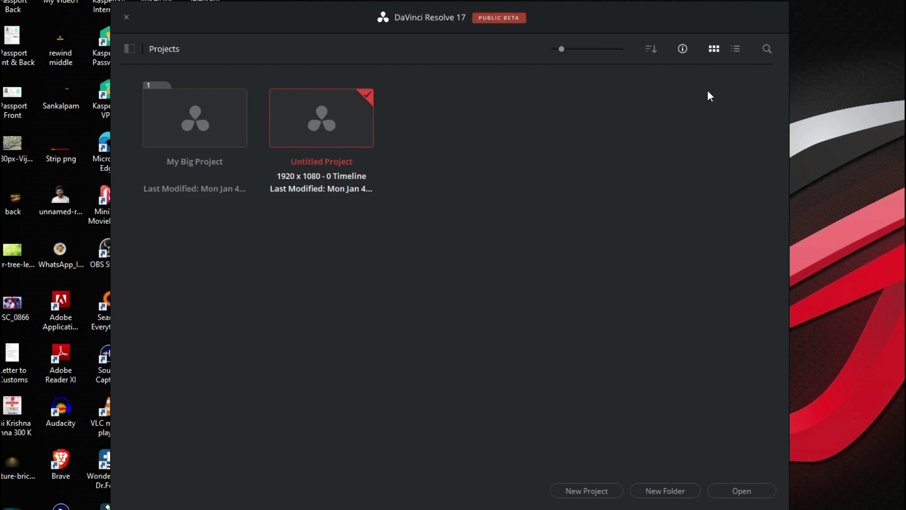
# View the projects as a list, return to thumbnail view, and show the project search field
pyautogui.click(734, 56)
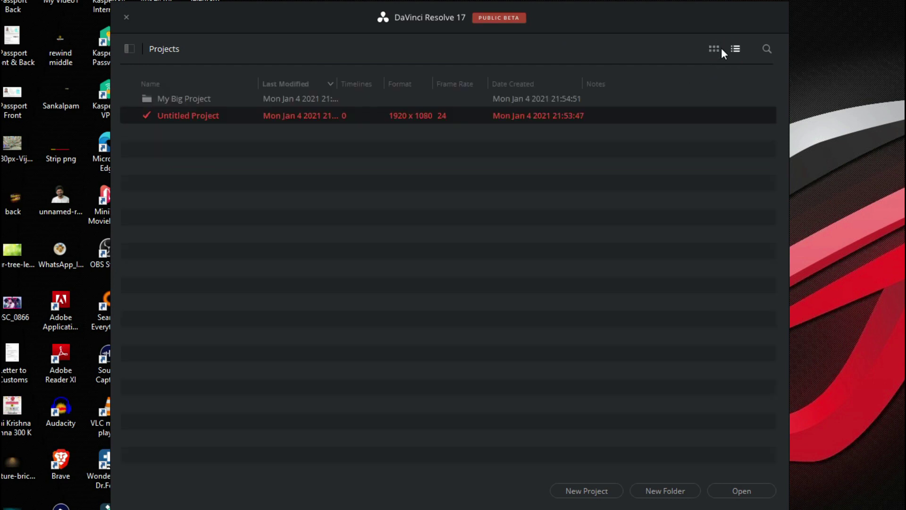
pyautogui.click(714, 49)
pyautogui.click(713, 49)
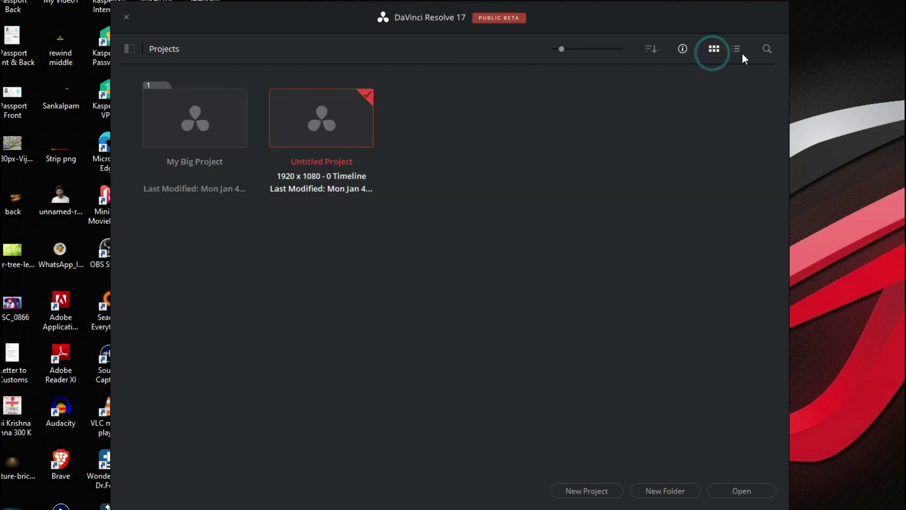
pyautogui.click(766, 49)
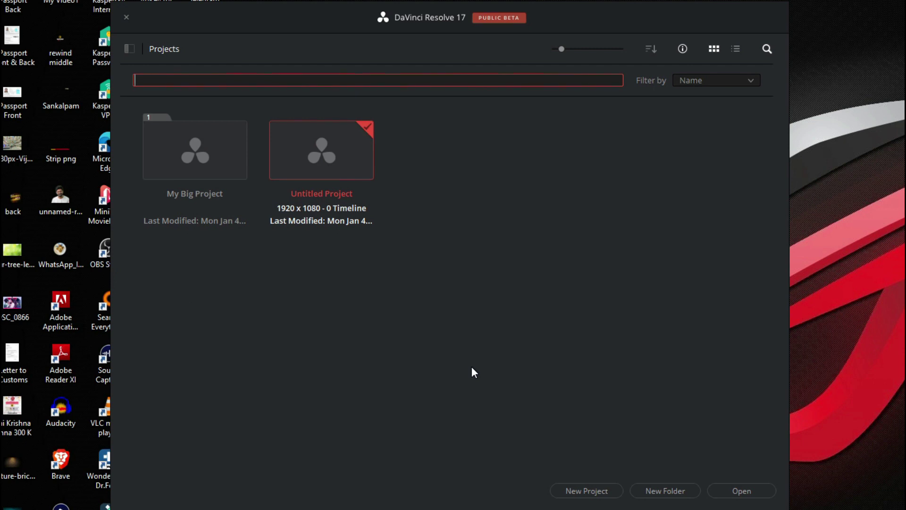
# Create a new project named "Day 1"
pyautogui.click(584, 491)
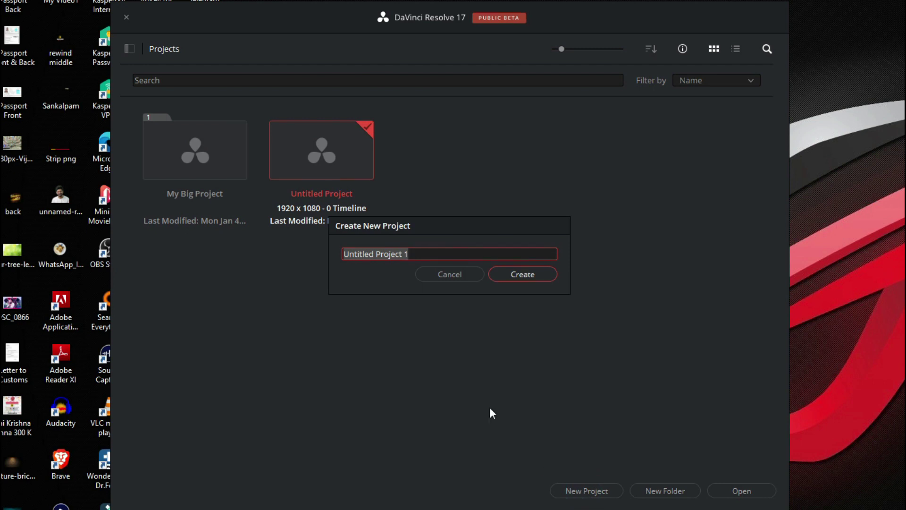
pyautogui.write('Day 1')
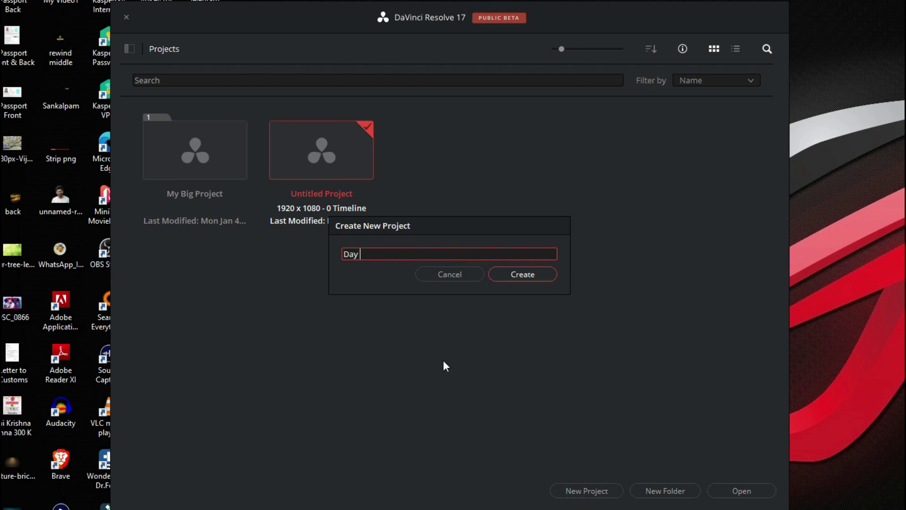
pyautogui.click(533, 274)
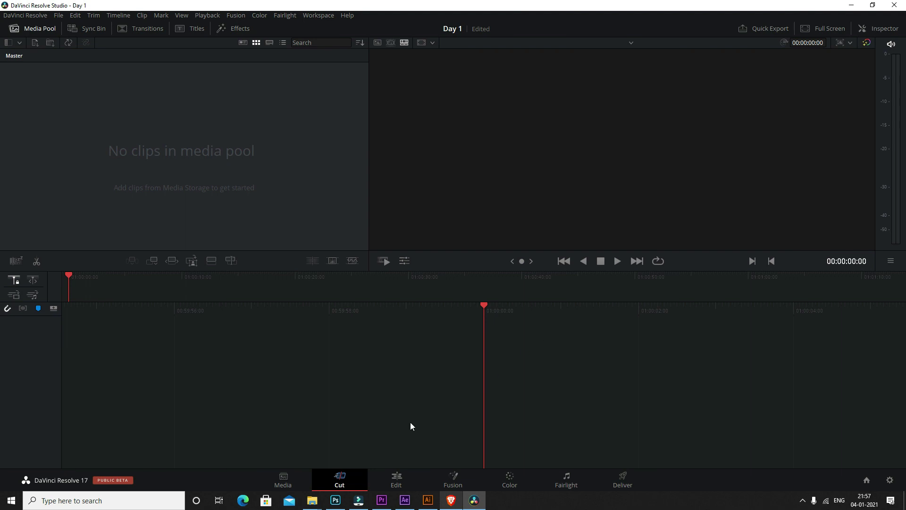
# Switch to the Media page and browse to the Stock folder on the Desktop for media to import
pyautogui.click(290, 483)
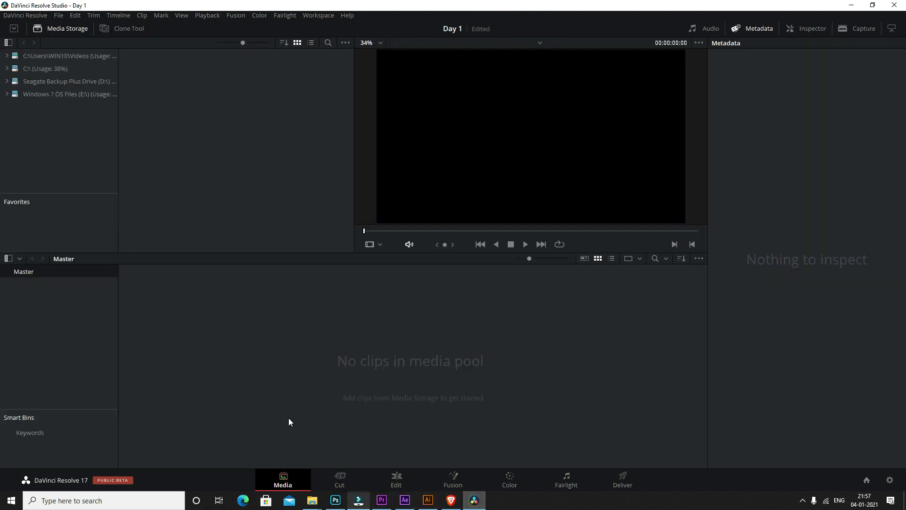
pyautogui.rightClick(316, 334)
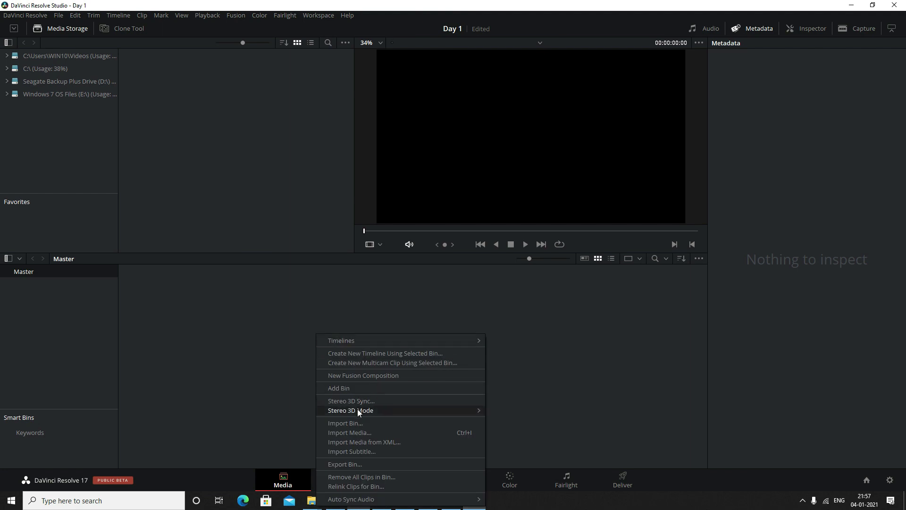
pyautogui.click(356, 432)
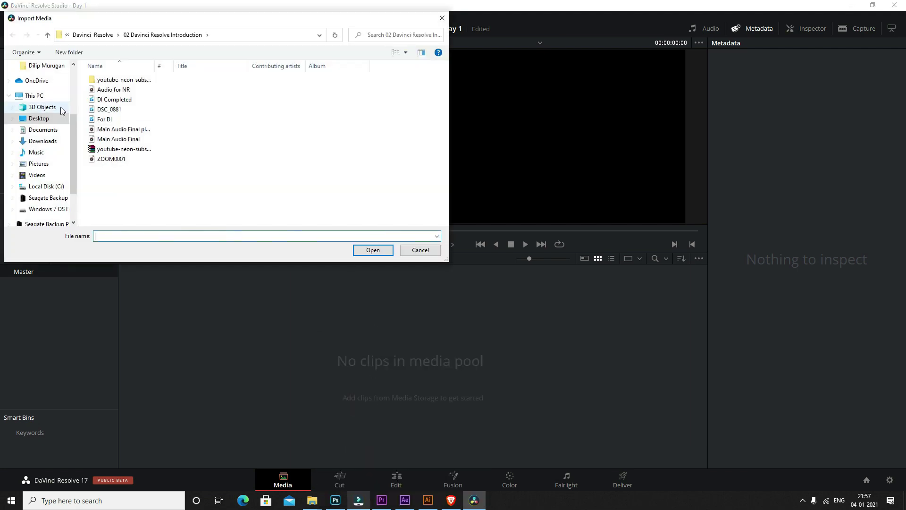
pyautogui.click(38, 118)
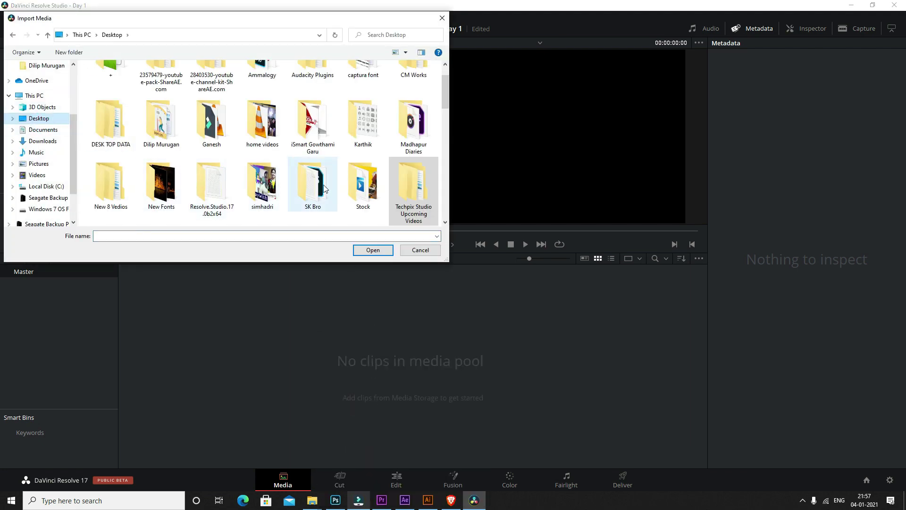
pyautogui.doubleClick(361, 184)
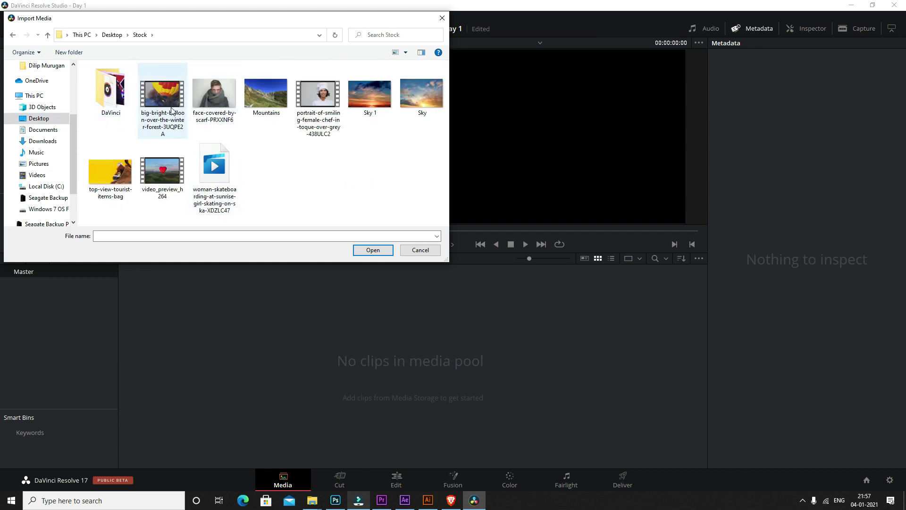
pyautogui.doubleClick(166, 99)
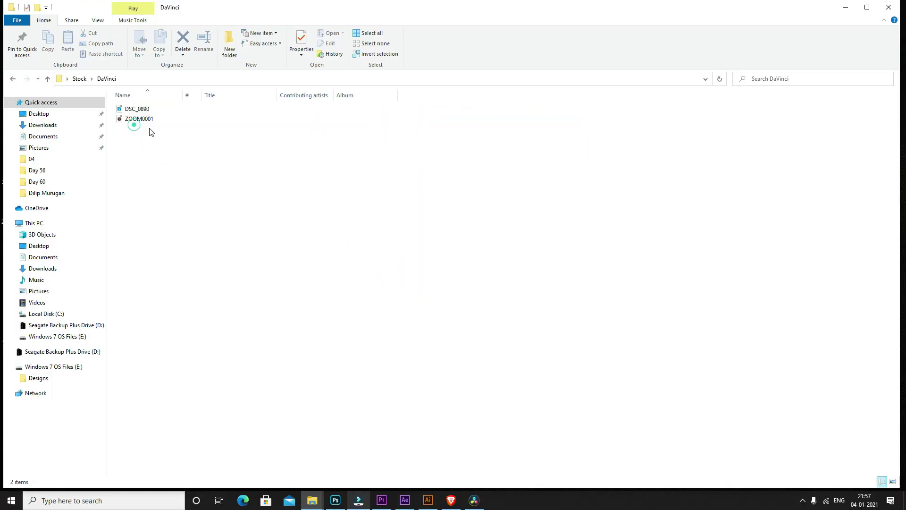
# In File Explorer, examine the frame width, frame height and frame rate in the file details of DSC_0890
pyautogui.click(143, 109)
pyautogui.rightClick(143, 110)
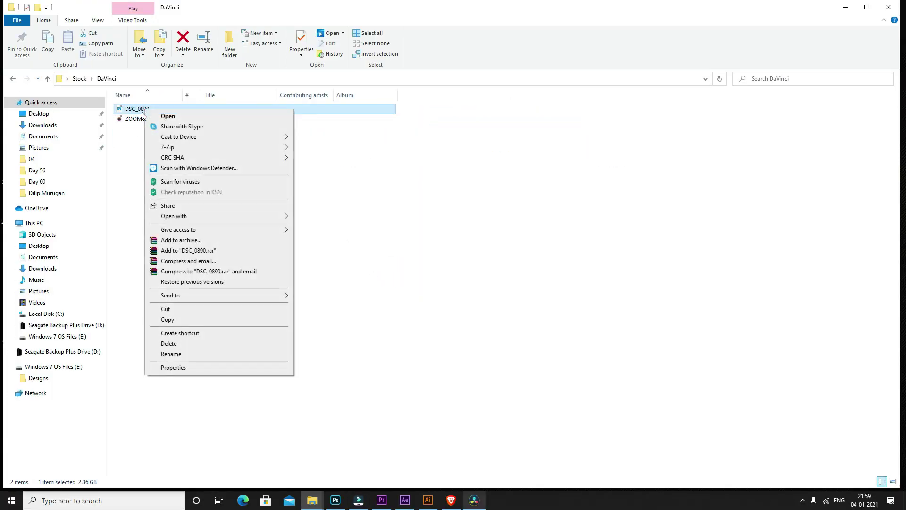
pyautogui.click(200, 368)
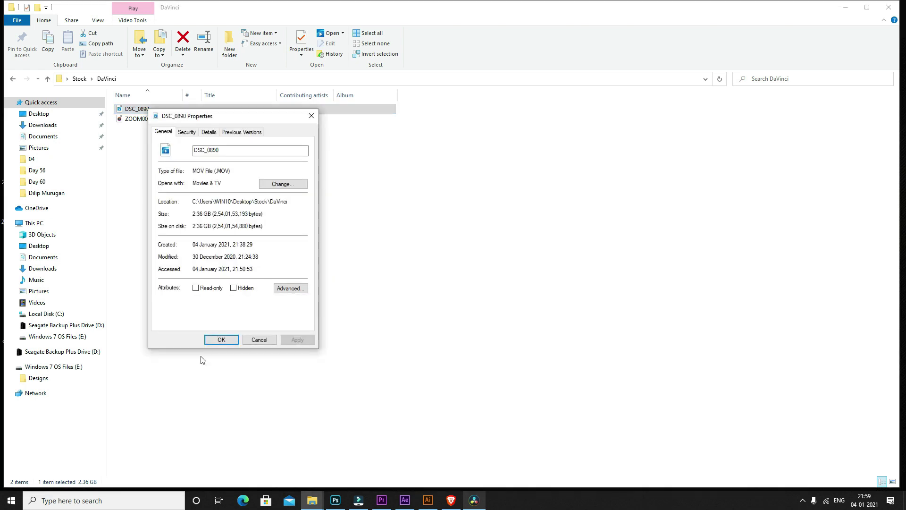
pyautogui.doubleClick(194, 228)
pyautogui.click(209, 133)
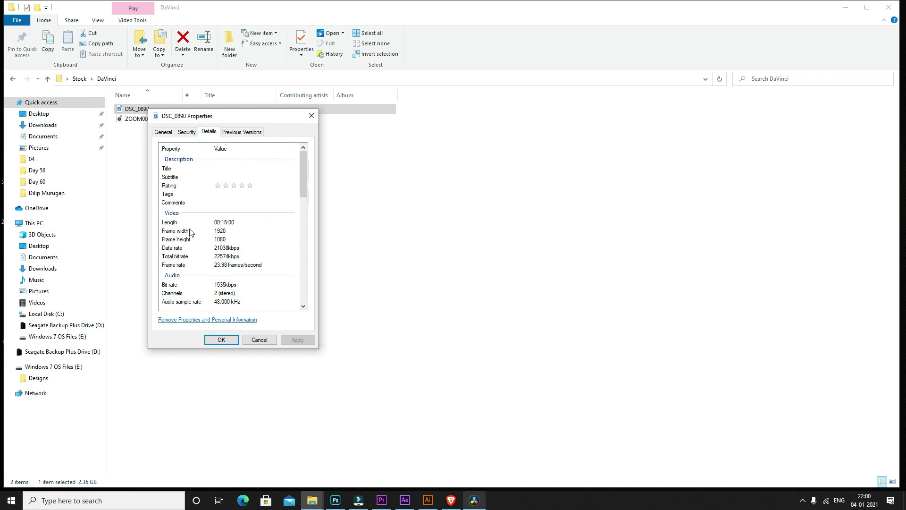
pyautogui.click(212, 233)
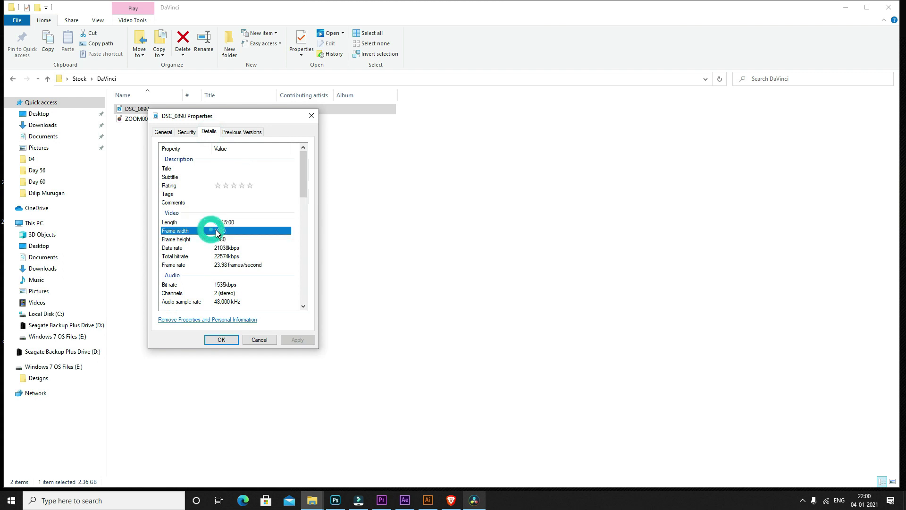
pyautogui.click(183, 241)
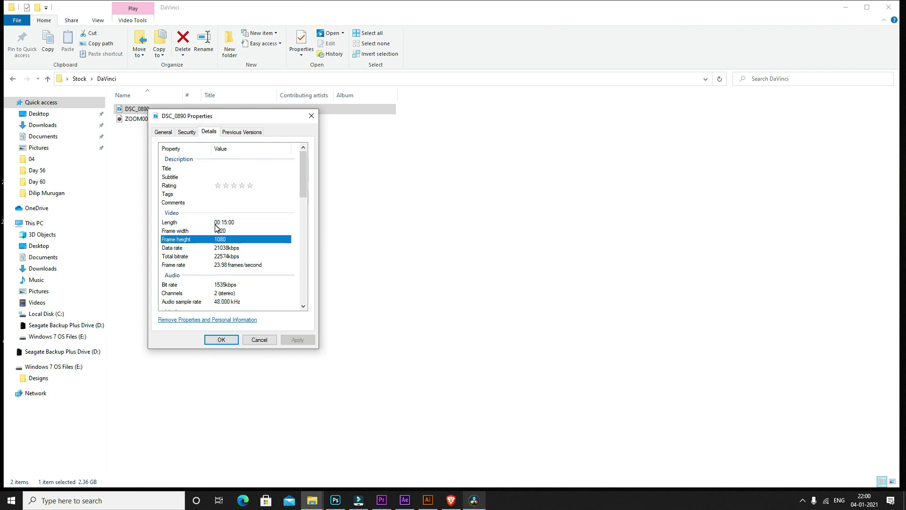
pyautogui.click(220, 266)
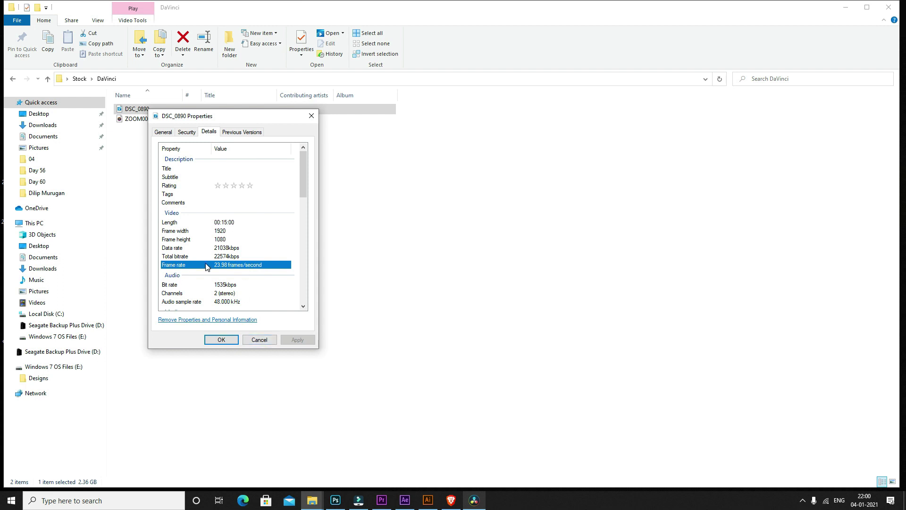
pyautogui.click(268, 340)
# Return to DaVinci Resolve and choose 1920 x 1080 HD as the timeline resolution in the project settings
pyautogui.click(474, 497)
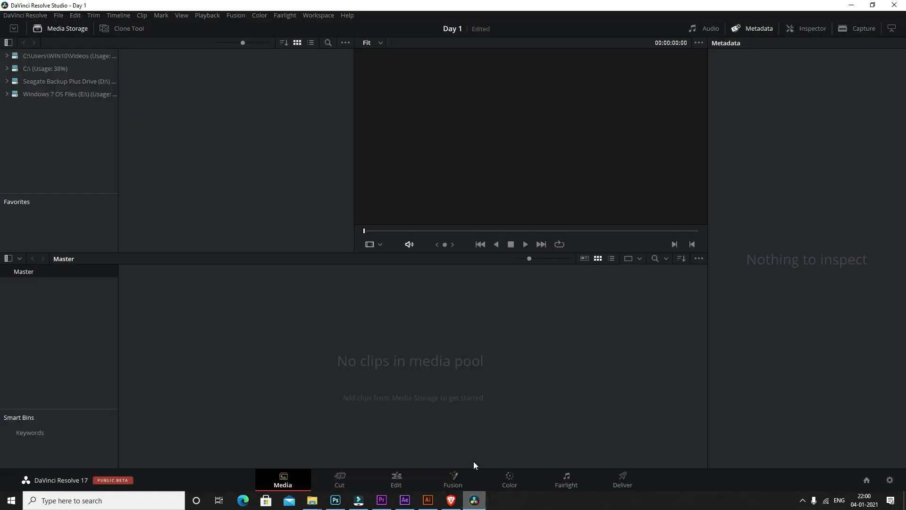
pyautogui.click(58, 15)
pyautogui.click(89, 197)
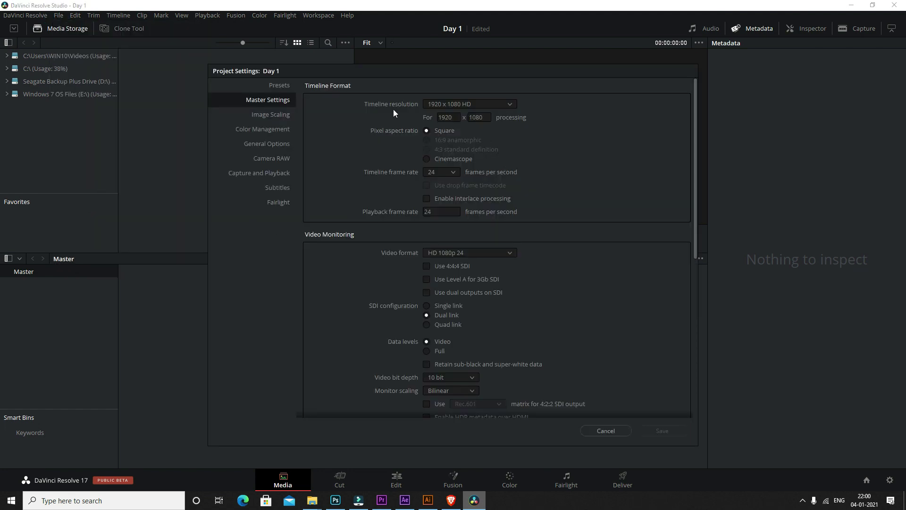
pyautogui.click(456, 106)
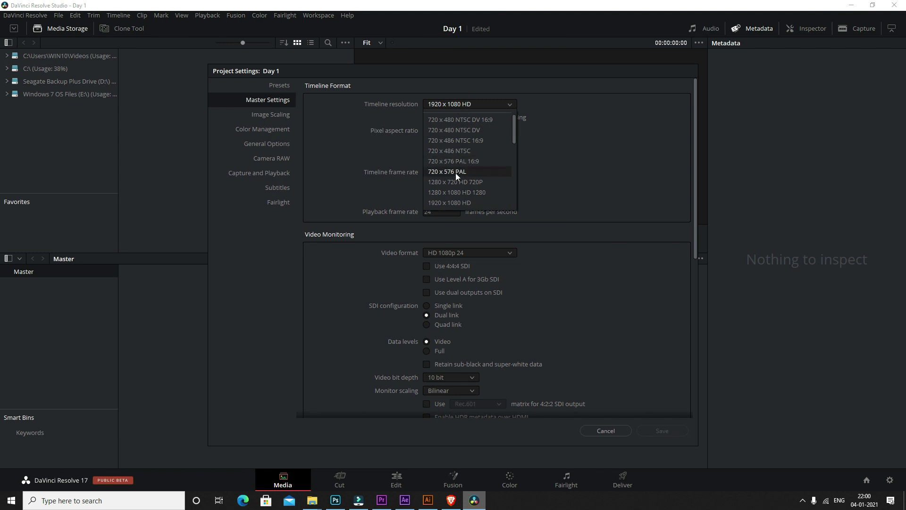
pyautogui.click(430, 201)
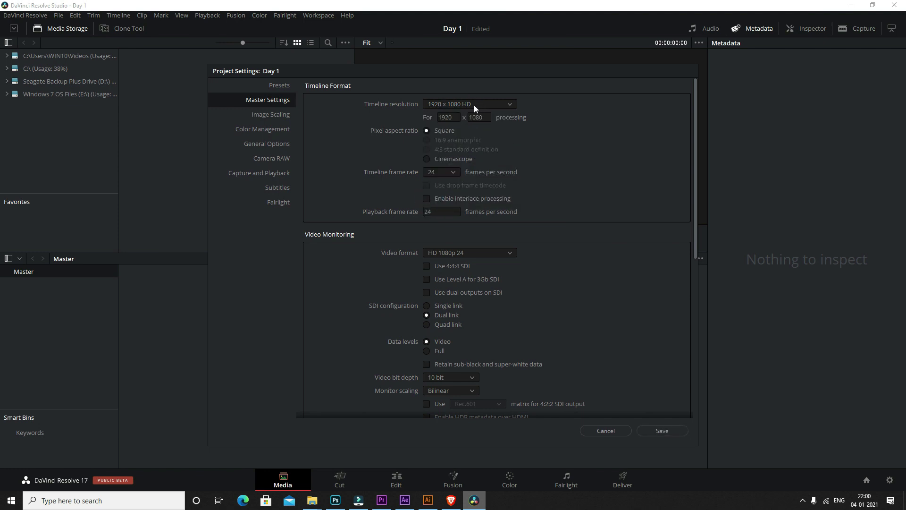
# Set the timeline frame rate and playback frame rate to 23.976 and save the project settings
pyautogui.click(440, 174)
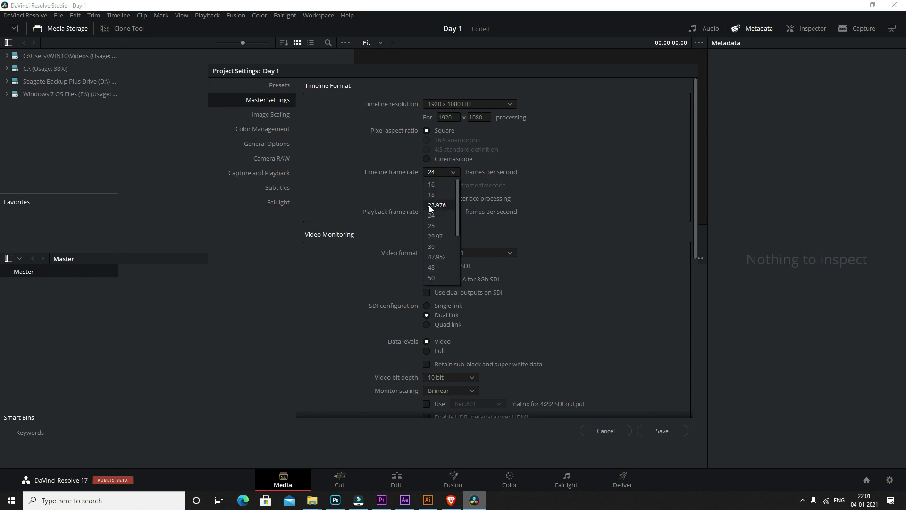
pyautogui.click(446, 205)
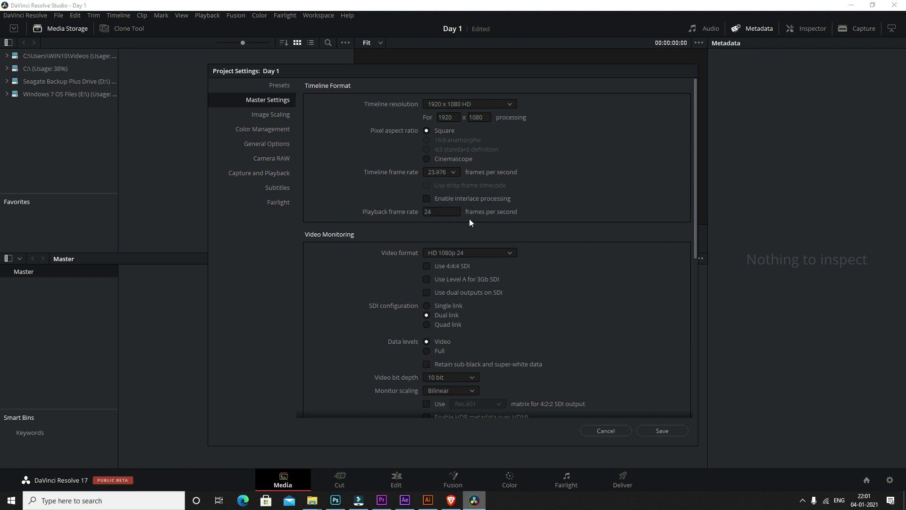
pyautogui.click(456, 214)
pyautogui.moveTo(458, 214); pyautogui.dragTo(413, 213)
pyautogui.write('23.976')
pyautogui.click(670, 431)
pyautogui.click(542, 282)
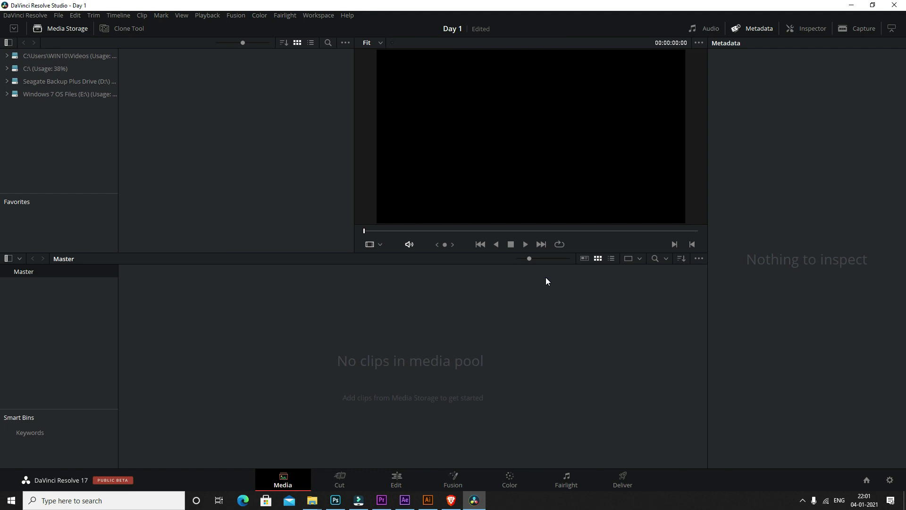
# Import DSC_0890 from the DaVinci folder inside Stock into the media pool, and undo that import
pyautogui.rightClick(411, 344)
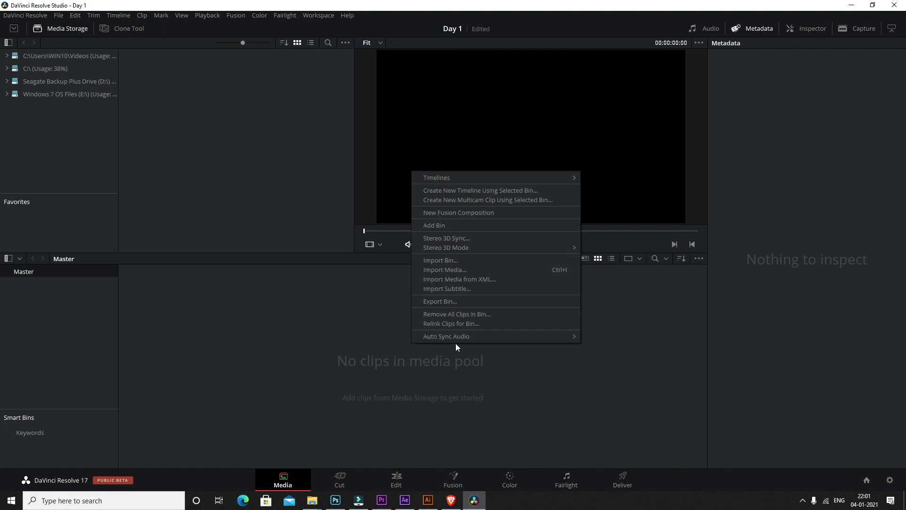
pyautogui.click(438, 270)
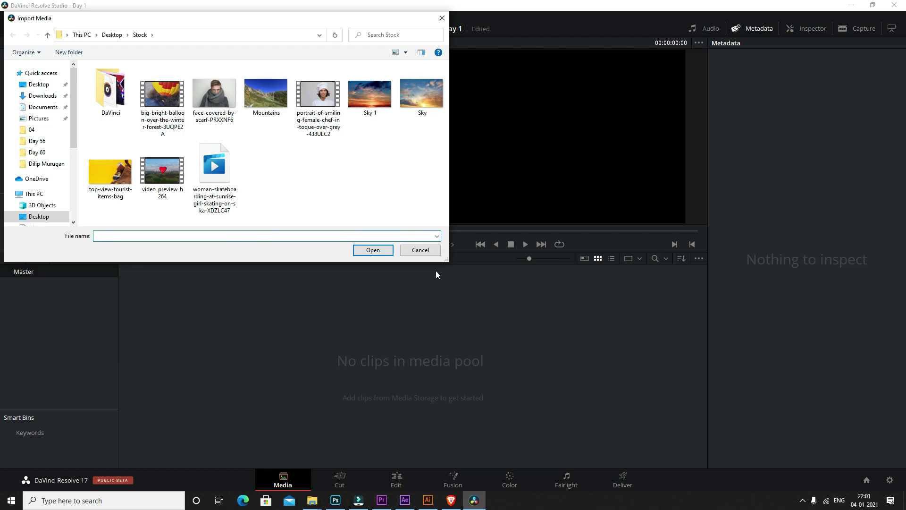
pyautogui.doubleClick(111, 93)
pyautogui.click(123, 79)
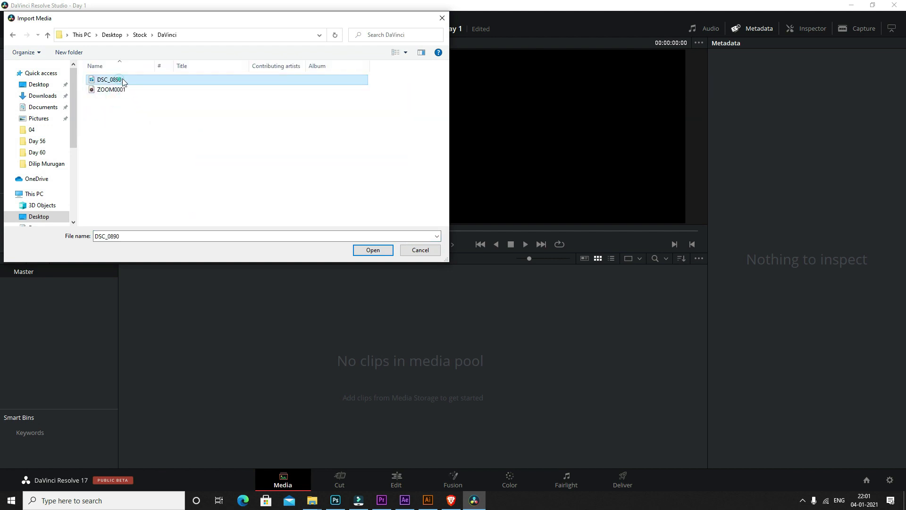
pyautogui.click(373, 250)
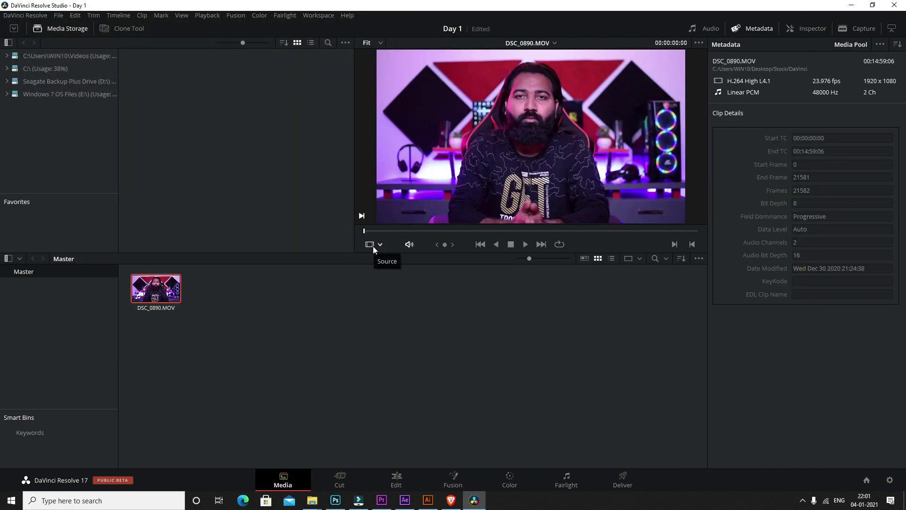
pyautogui.moveTo(169, 295)
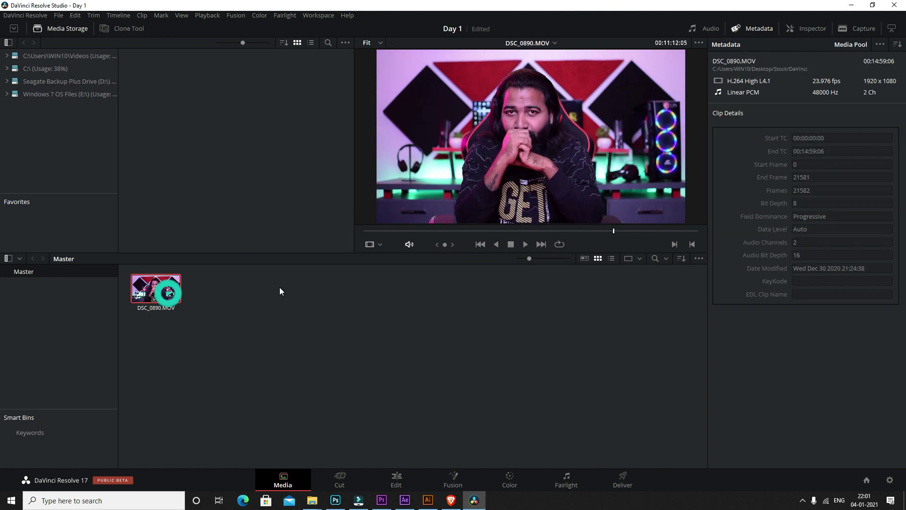
pyautogui.hotkey('ctrl', 'z')
# Import the big-bright-balloon-over-the-winter-forest clip from the Stock folder and change the project frame rate to match it
pyautogui.rightClick(388, 326)
pyautogui.moveTo(450, 333)
pyautogui.click(446, 424)
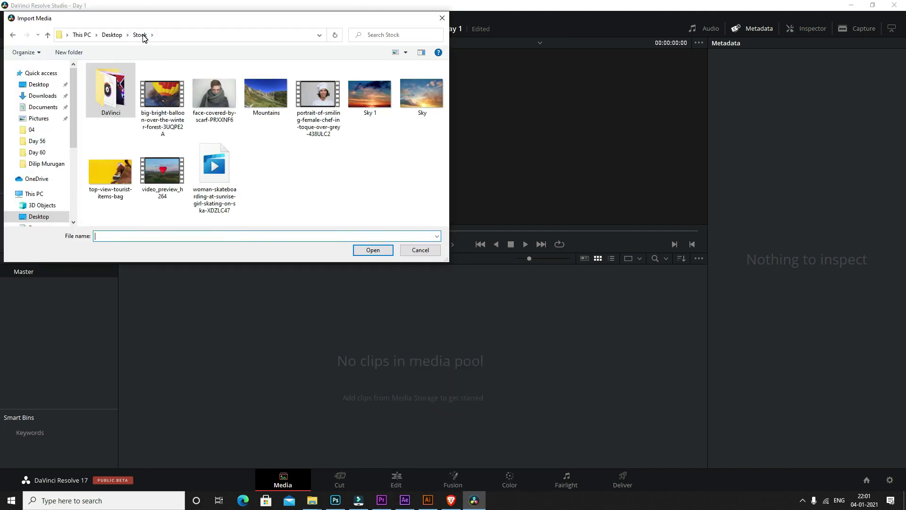
pyautogui.doubleClick(154, 92)
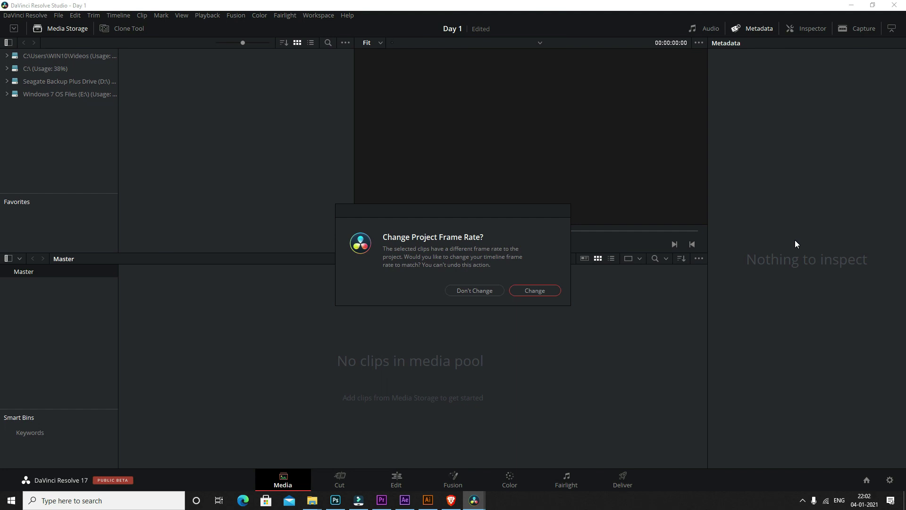
pyautogui.press('Tab')
pyautogui.click(532, 291)
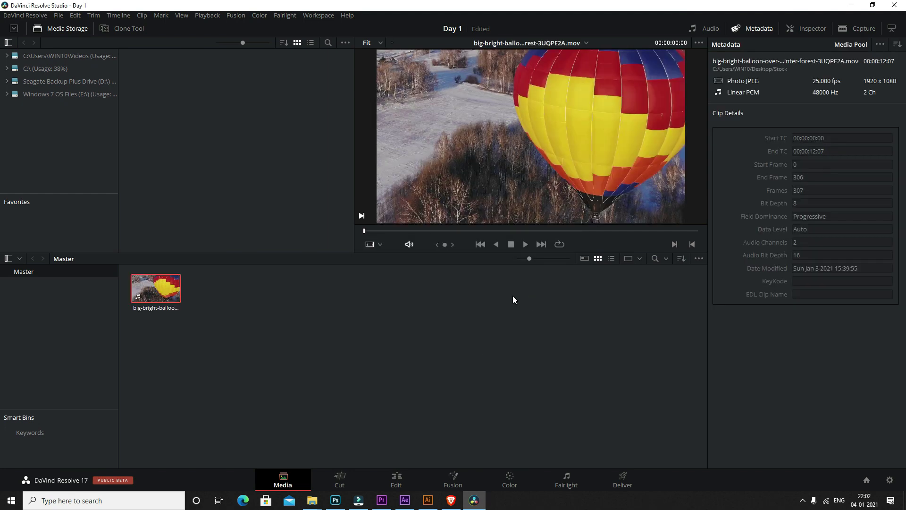
# Check the timeline and playback frame rates in the Day 1 project settings, leaving the settings unchanged
pyautogui.click(59, 15)
pyautogui.click(80, 198)
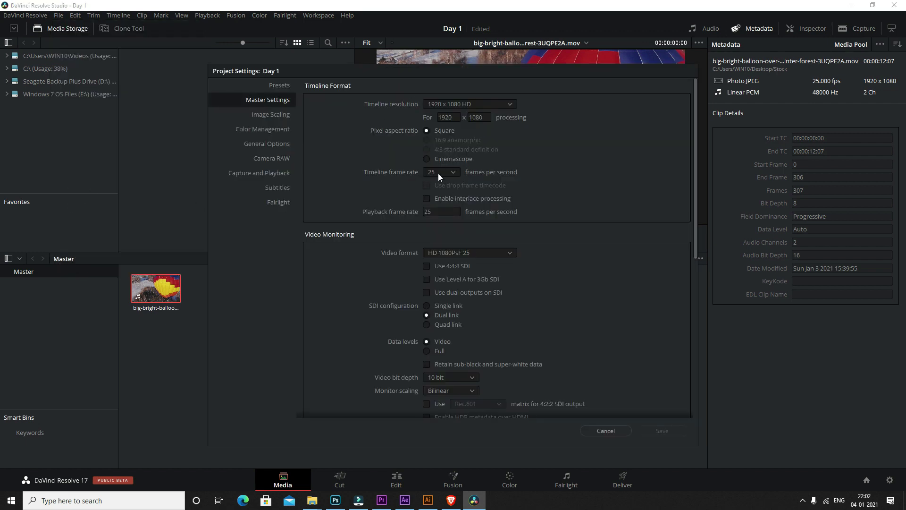
pyautogui.click(619, 430)
pyautogui.click(296, 478)
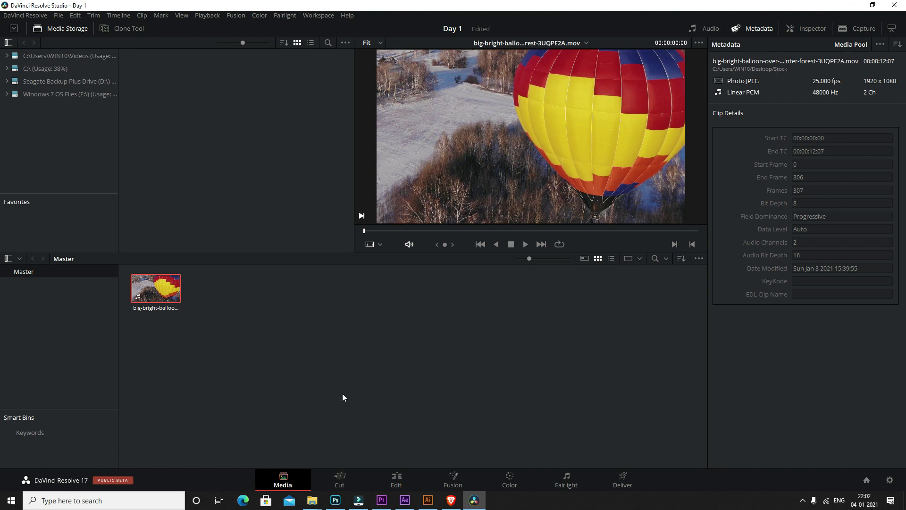
# Preview the balloon clip in the Media page viewer, skipping ahead to its second half before stopping playback
pyautogui.click(523, 242)
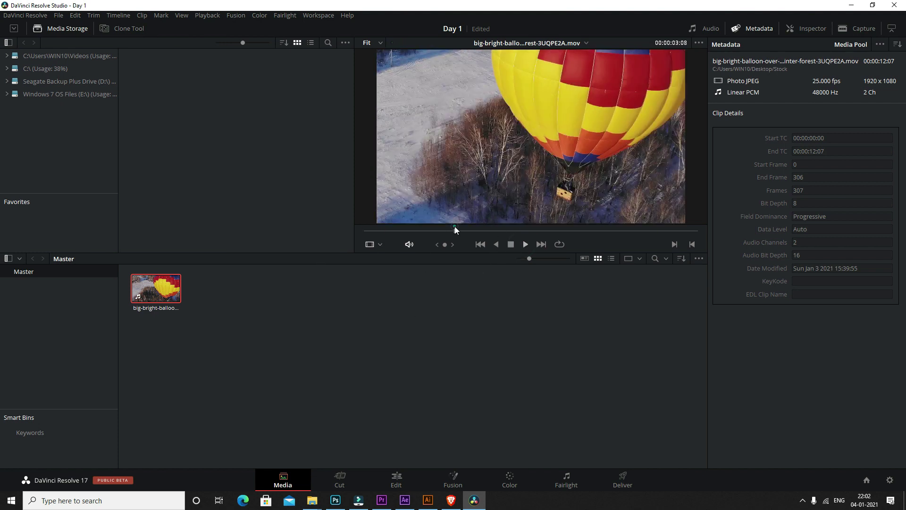
pyautogui.click(571, 229)
pyautogui.click(511, 244)
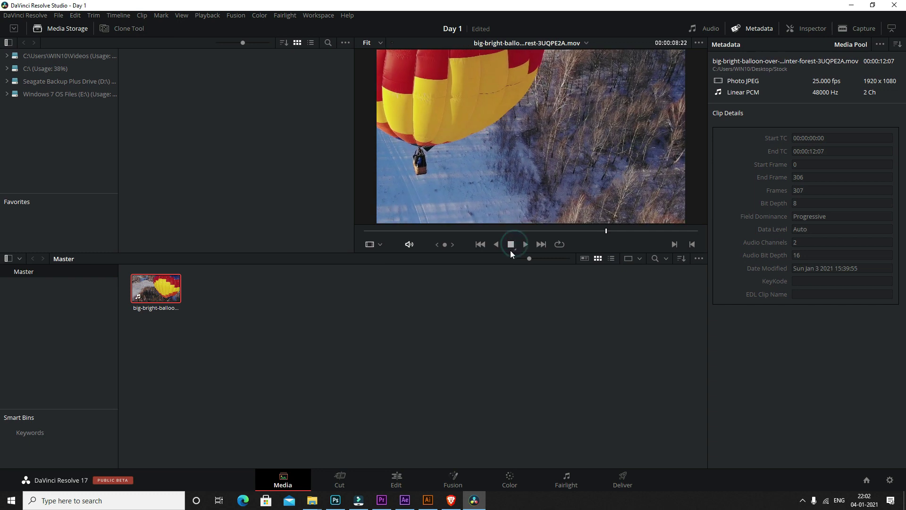
# On the Cut page, place the balloon clip in a new timeline and trim its start to leave about 11 seconds
pyautogui.click(340, 481)
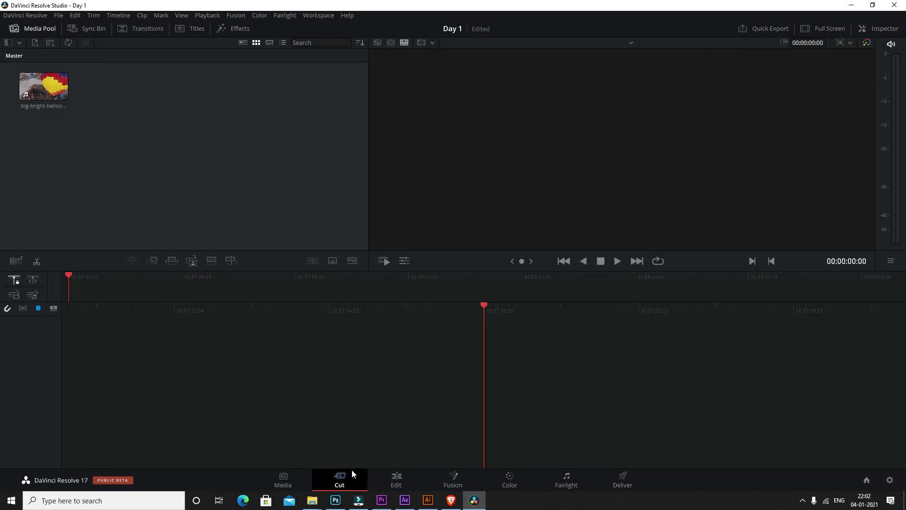
pyautogui.moveTo(42, 85); pyautogui.dragTo(264, 370)
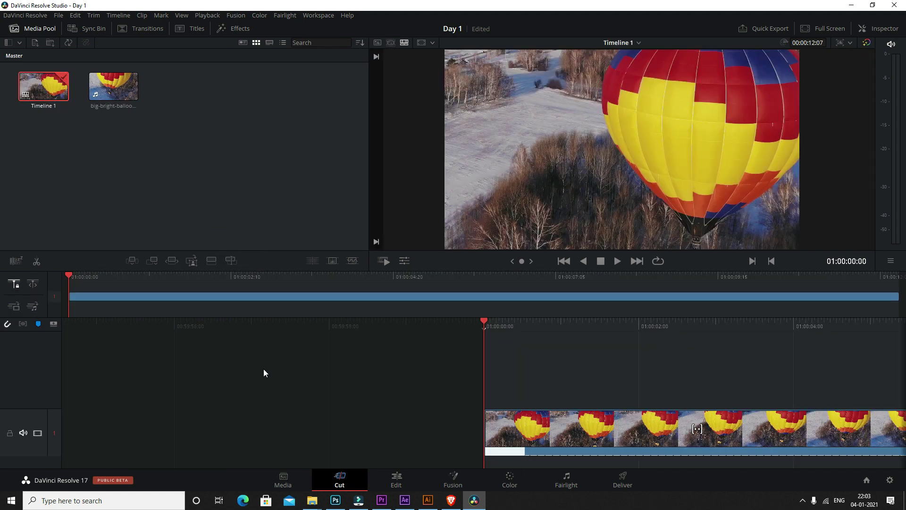
pyautogui.moveTo(488, 430); pyautogui.dragTo(588, 427)
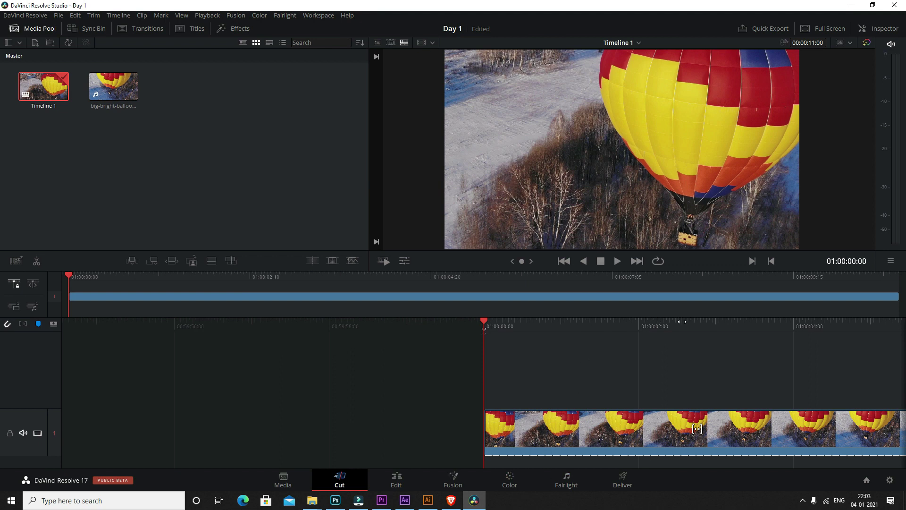
# Trim the end of the balloon clip on the timeline back to about 01:00:03:20
pyautogui.moveTo(682, 321); pyautogui.dragTo(235, 324)
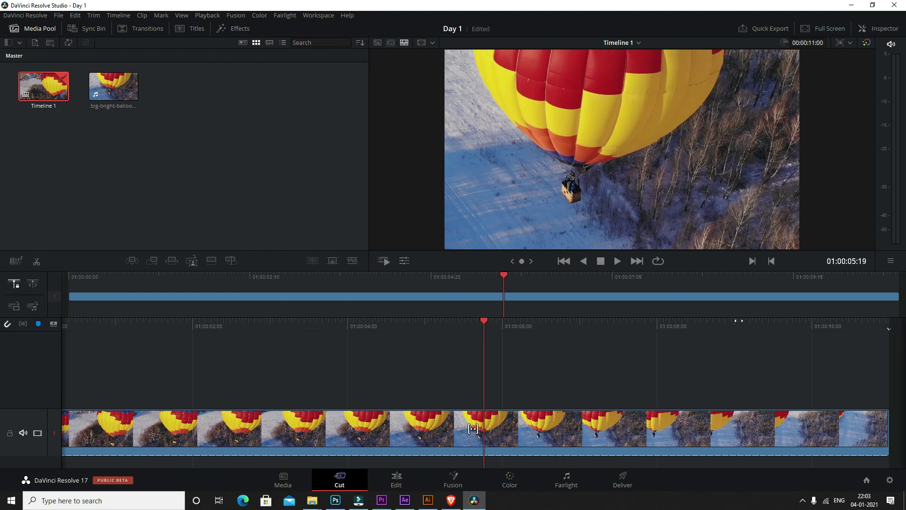
pyautogui.moveTo(738, 320); pyautogui.dragTo(468, 321)
pyautogui.moveTo(616, 442); pyautogui.dragTo(270, 423)
pyautogui.moveTo(482, 419); pyautogui.dragTo(271, 423)
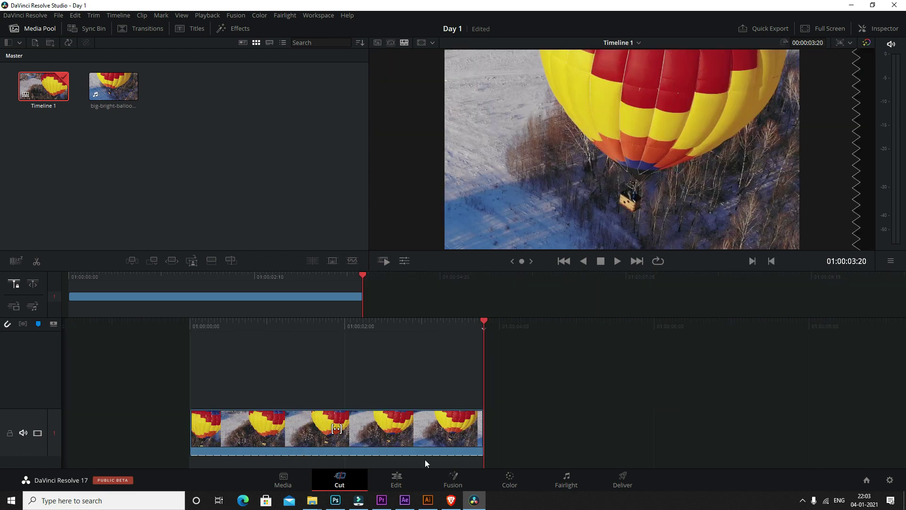
# Compare how the trimmed balloon clip and its timeline are presented on the Media, Cut and Edit pages
pyautogui.click(307, 480)
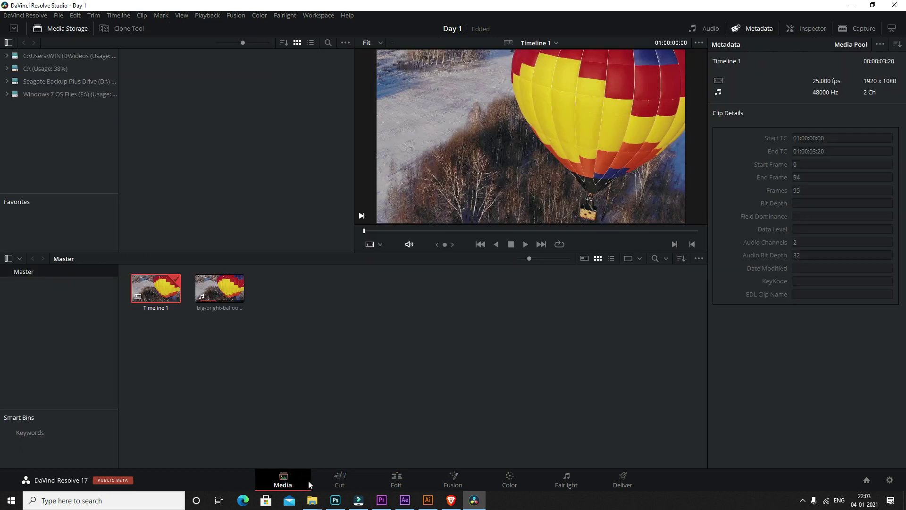
pyautogui.click(394, 483)
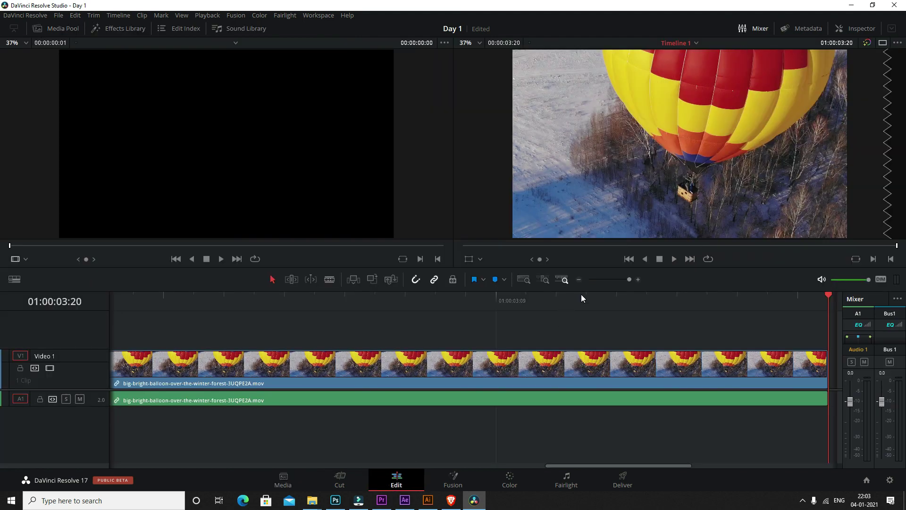
pyautogui.moveTo(621, 277); pyautogui.dragTo(615, 279)
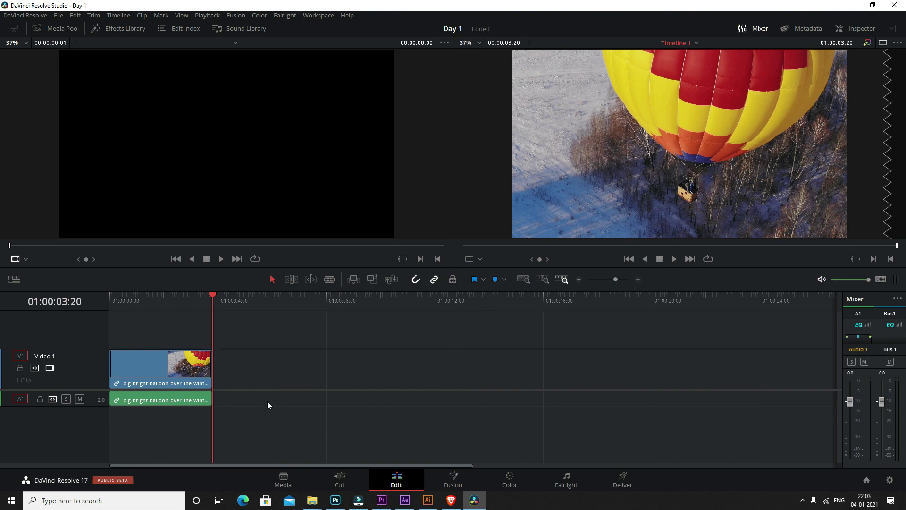
pyautogui.click(284, 480)
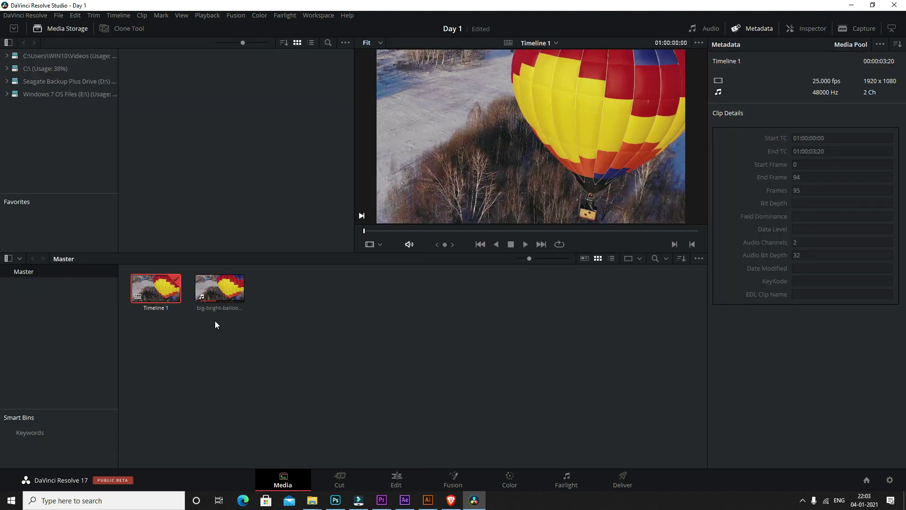
pyautogui.click(341, 480)
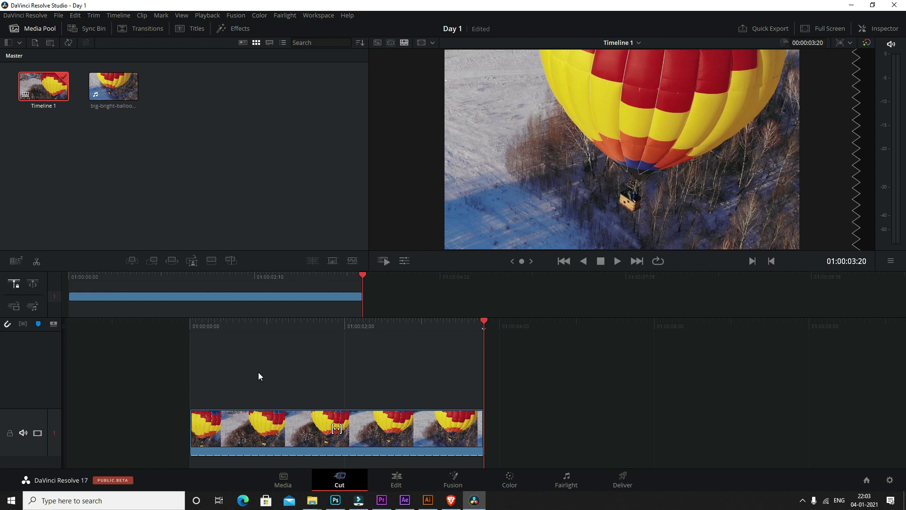
pyautogui.click(396, 477)
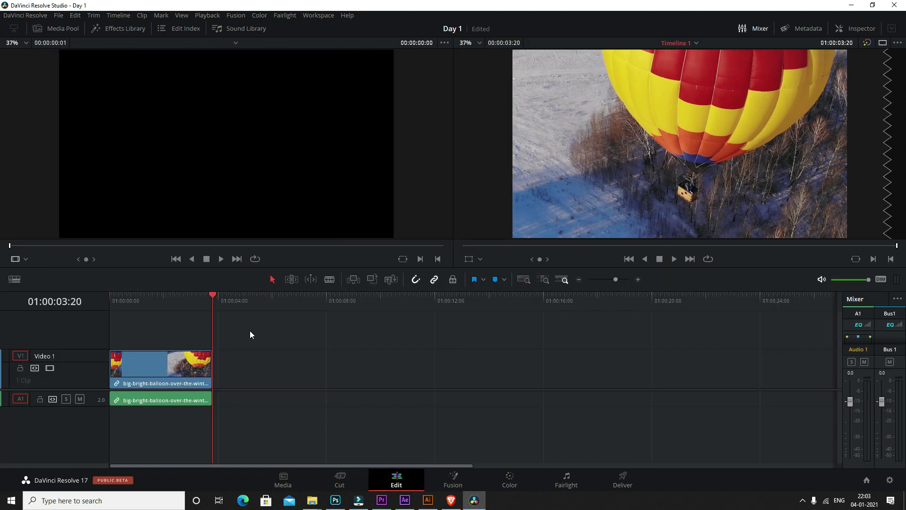
pyautogui.click(347, 482)
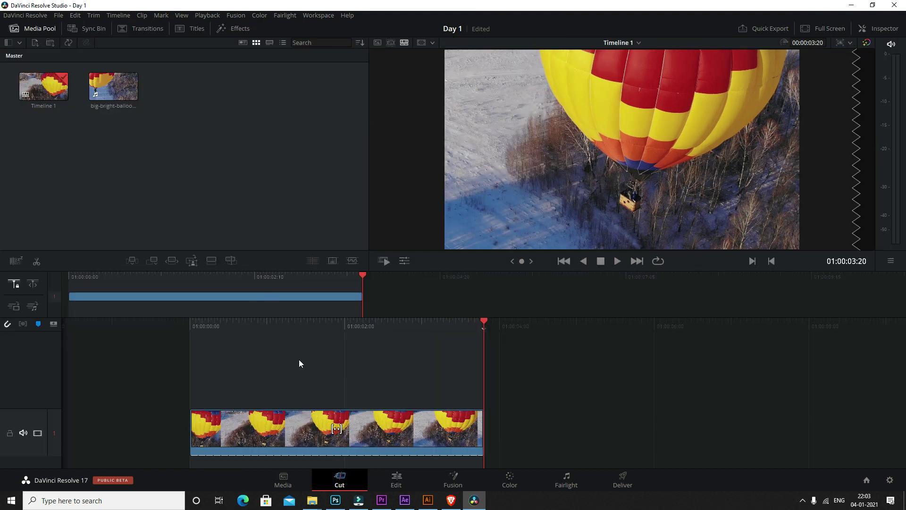
pyautogui.click(396, 479)
# On the Media page, import the portrait-of-smiling-female-chef-in-toque-over-grey clip from the Stock folder
pyautogui.click(285, 481)
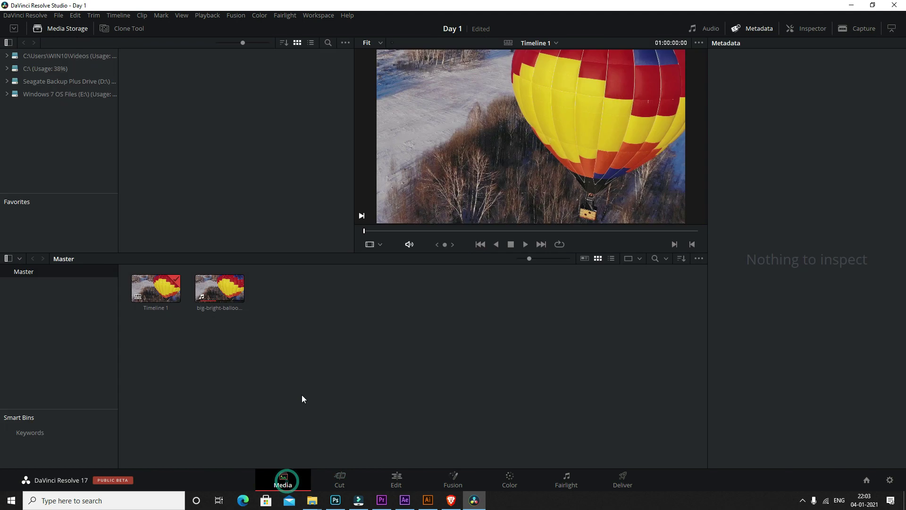
pyautogui.rightClick(294, 331)
pyautogui.click(332, 432)
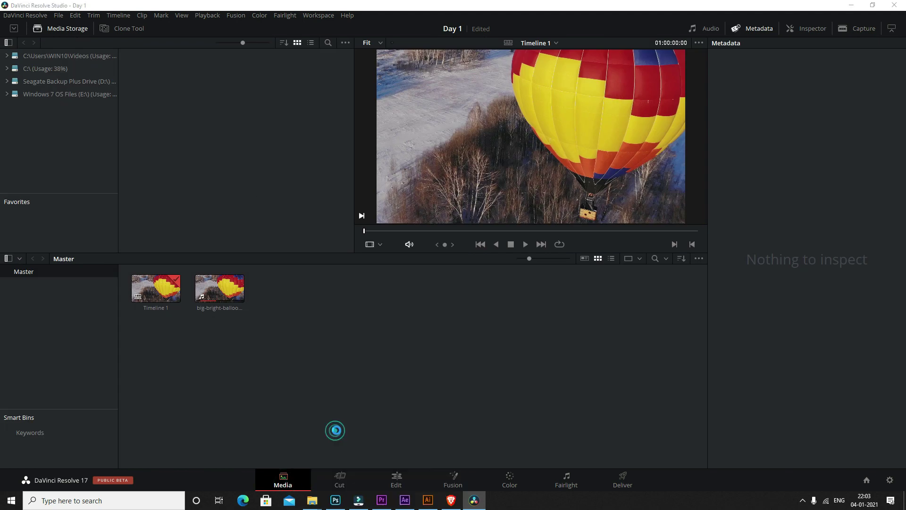
pyautogui.doubleClick(311, 90)
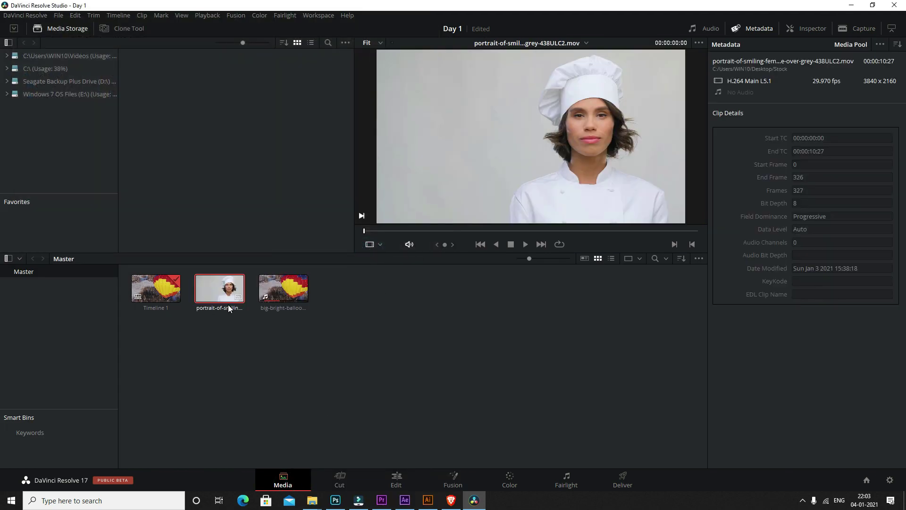
# Check the Cut and Edit pages for the newly imported chef clip and return to the Media page
pyautogui.click(340, 480)
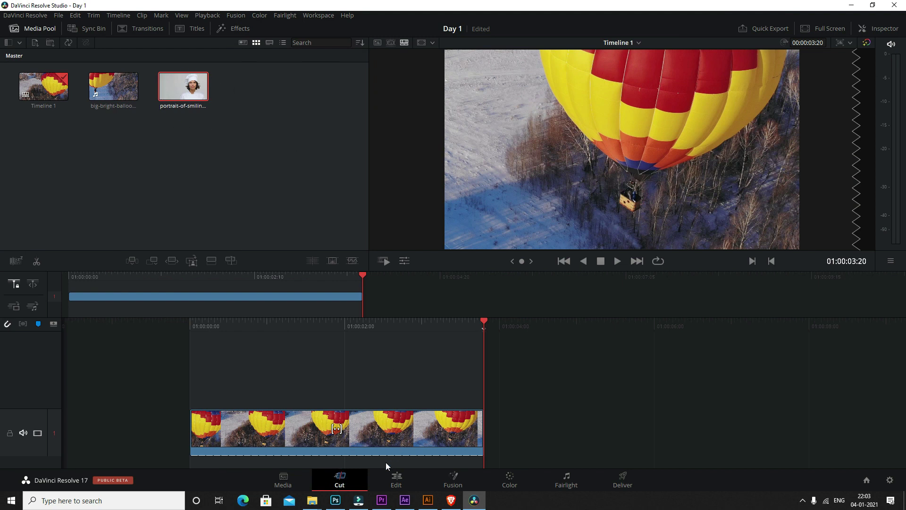
pyautogui.click(395, 479)
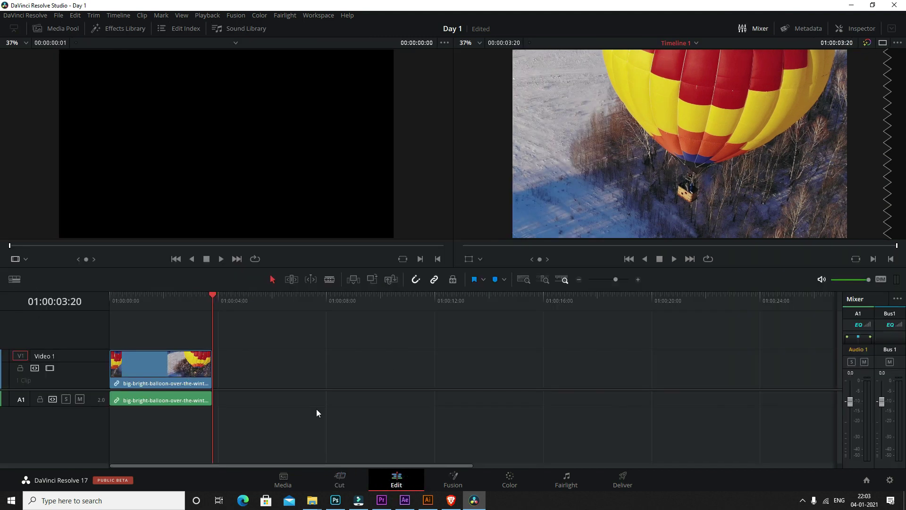
pyautogui.click(283, 480)
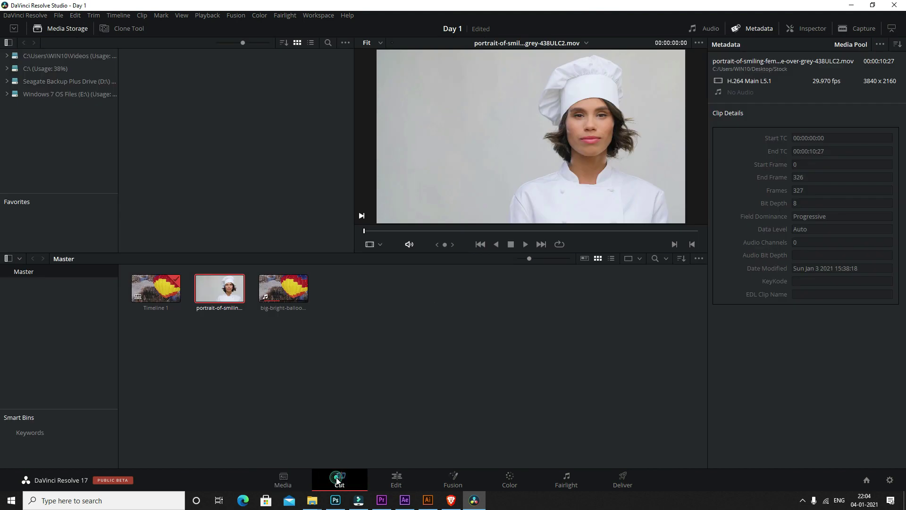
# On the Cut page, append the chef clip after the balloon clip, and move the Edit page playhead to 01:00:10:16
pyautogui.click(339, 478)
pyautogui.moveTo(166, 87); pyautogui.dragTo(488, 353)
pyautogui.click(397, 479)
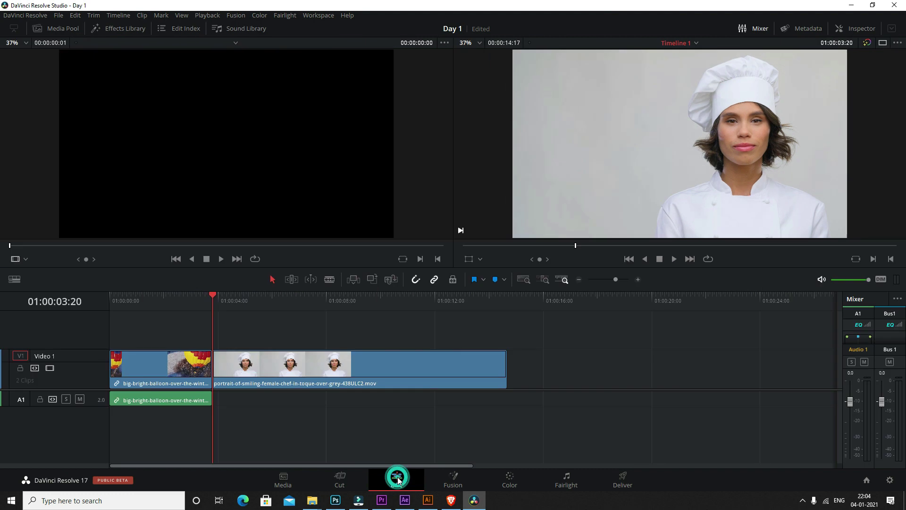
pyautogui.moveTo(214, 294); pyautogui.dragTo(398, 302)
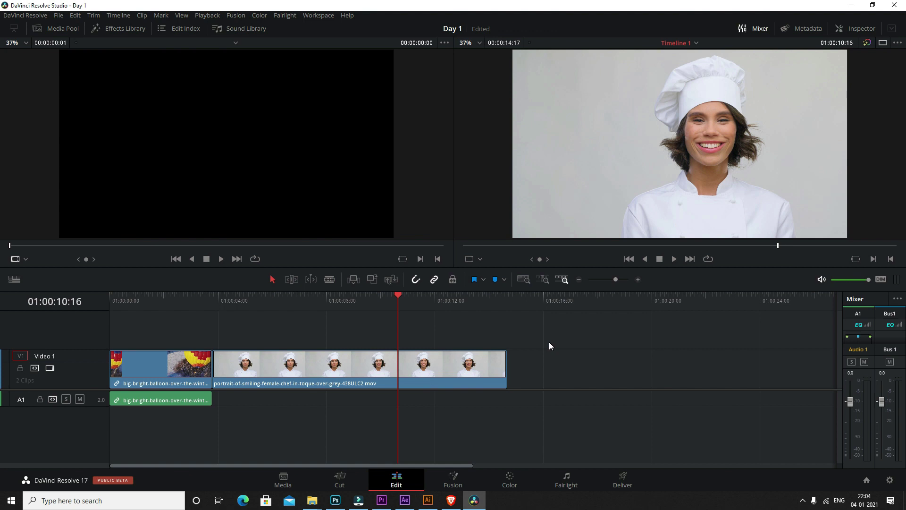
# View the chef clip on the Fusion page, and review the Color page palettes from Camera Raw and Color Match to HDR and Motion Effects
pyautogui.click(454, 481)
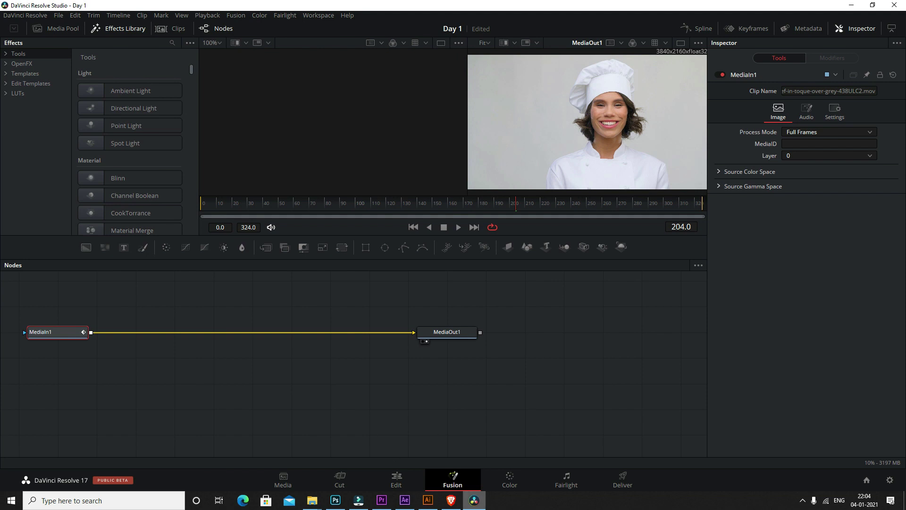
pyautogui.click(510, 478)
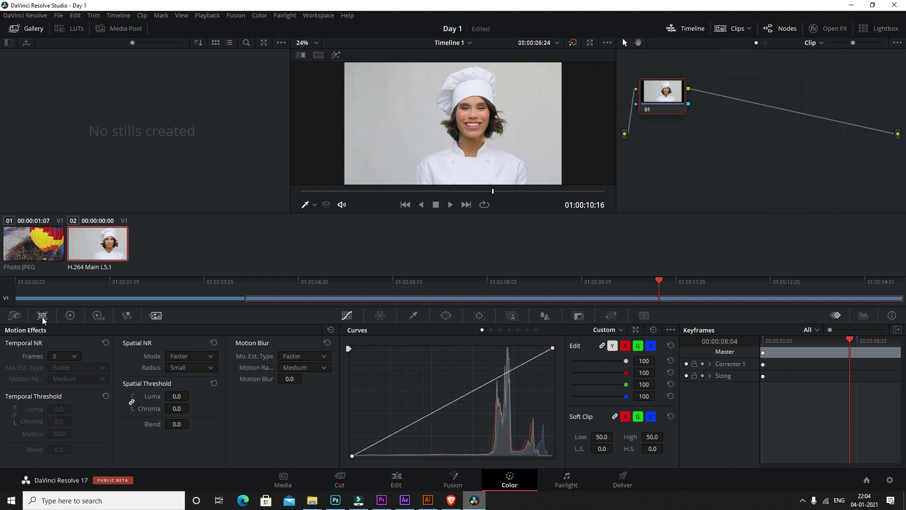
pyautogui.click(14, 314)
pyautogui.click(42, 318)
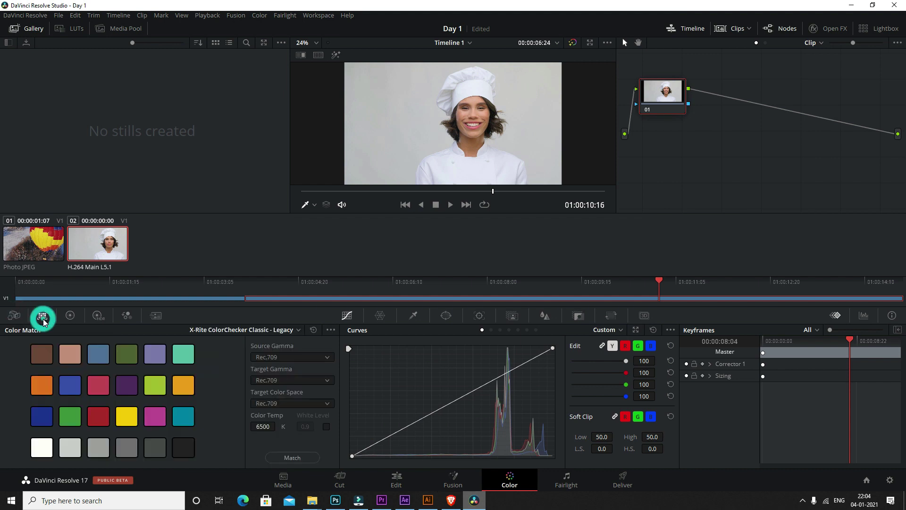
pyautogui.click(70, 315)
pyautogui.click(97, 315)
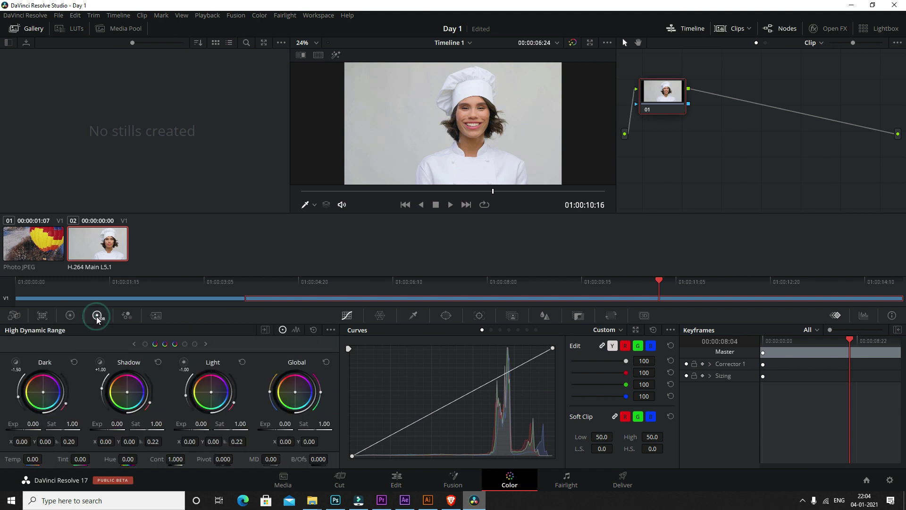
pyautogui.click(127, 316)
pyautogui.click(156, 316)
pyautogui.click(126, 315)
pyautogui.click(97, 315)
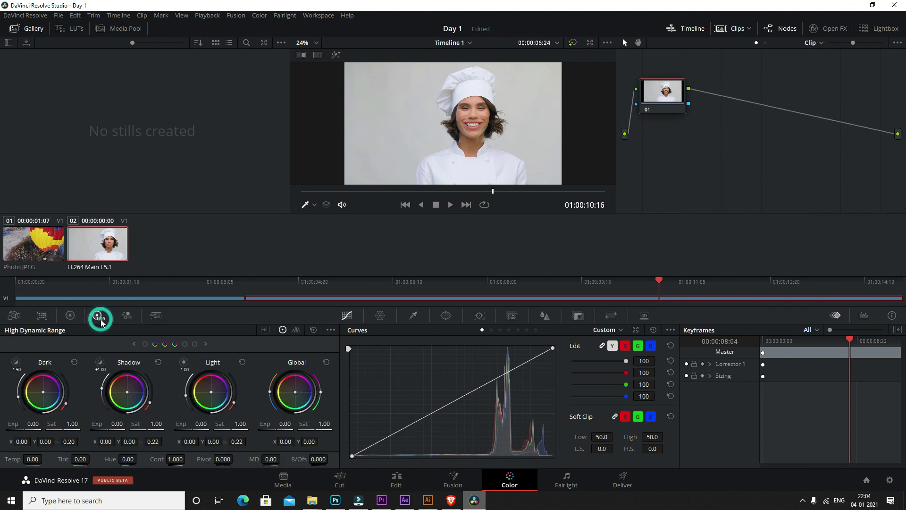
# Look over the Fairlight page's audio layout and the Deliver page's render presets and export settings
pyautogui.click(567, 479)
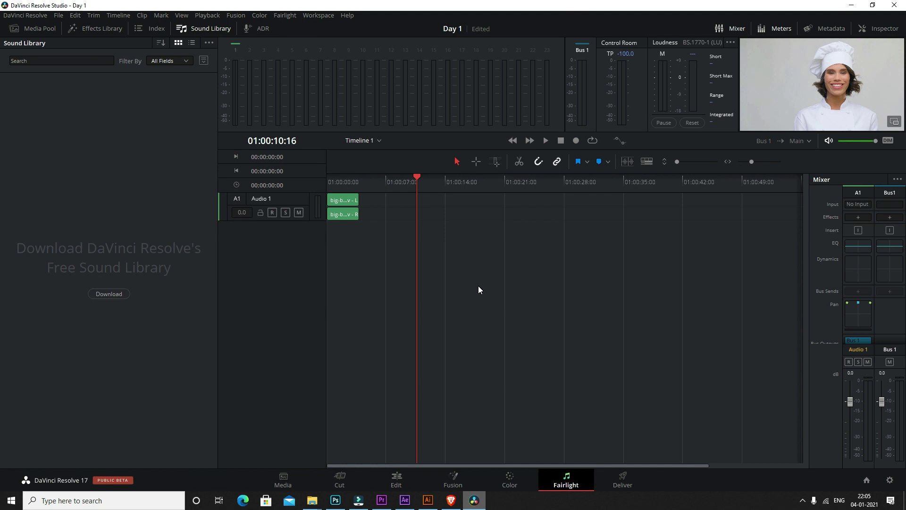
pyautogui.click(621, 485)
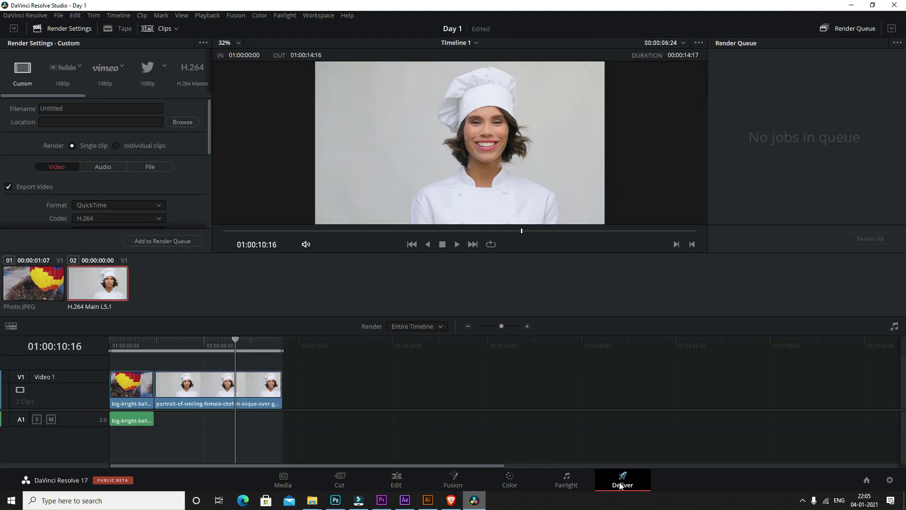
pyautogui.moveTo(208, 136)
pyautogui.mouseDown()
pyautogui.moveTo(216, 213)
pyautogui.moveTo(206, 122)
pyautogui.mouseUp()
pyautogui.moveTo(71, 96); pyautogui.dragTo(25, 97)
pyautogui.moveTo(208, 140); pyautogui.dragTo(204, 221)
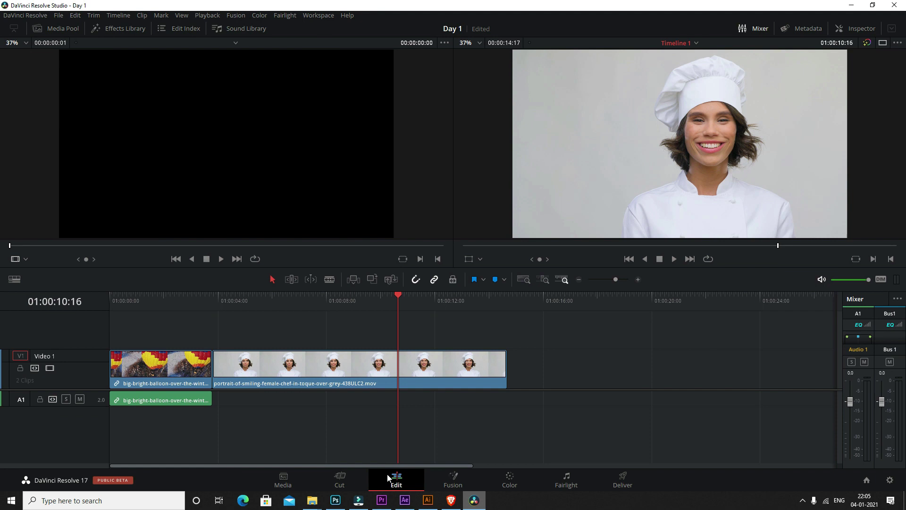
# From the Edit page, import the video_preview_h264.mp4 clip as media
pyautogui.rightClick(252, 406)
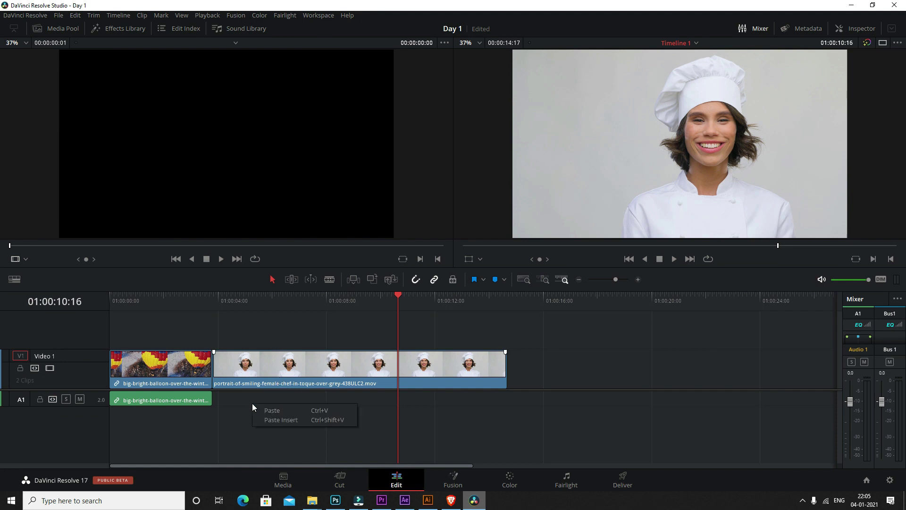
pyautogui.click(222, 323)
pyautogui.click(58, 15)
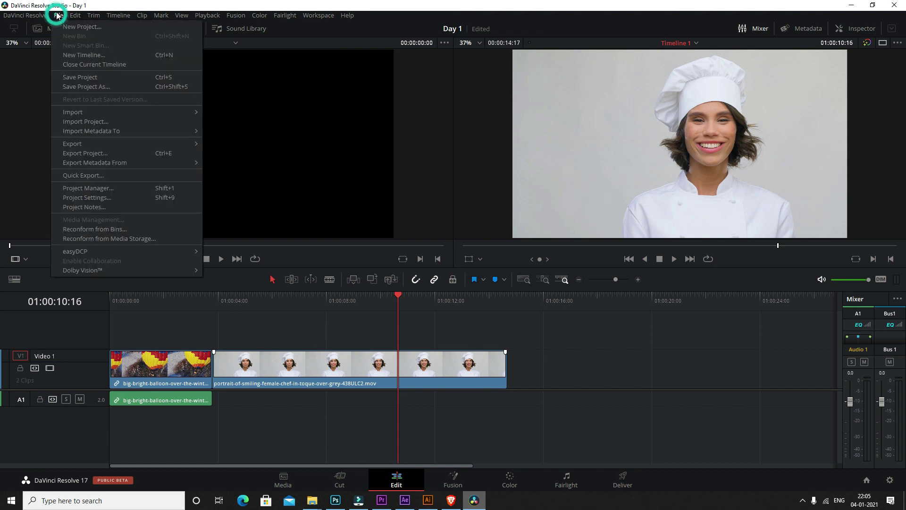
pyautogui.click(86, 112)
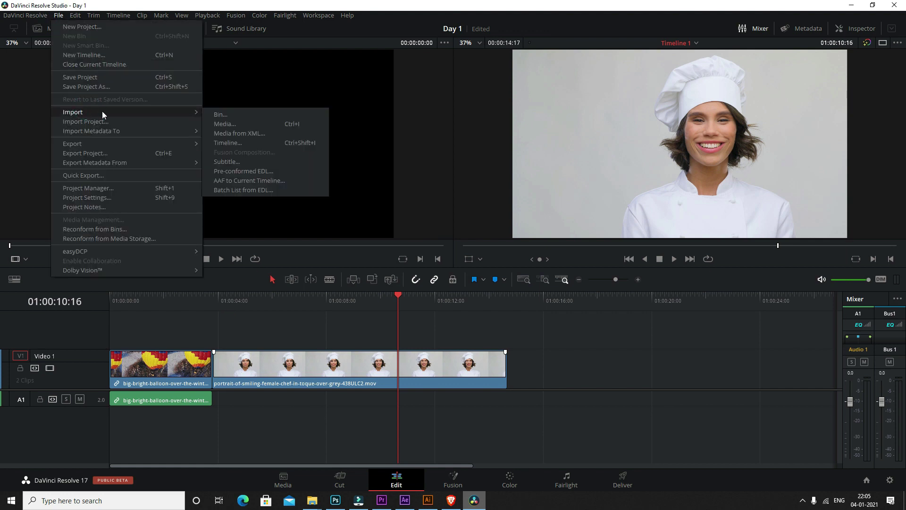
pyautogui.click(218, 125)
pyautogui.doubleClick(157, 171)
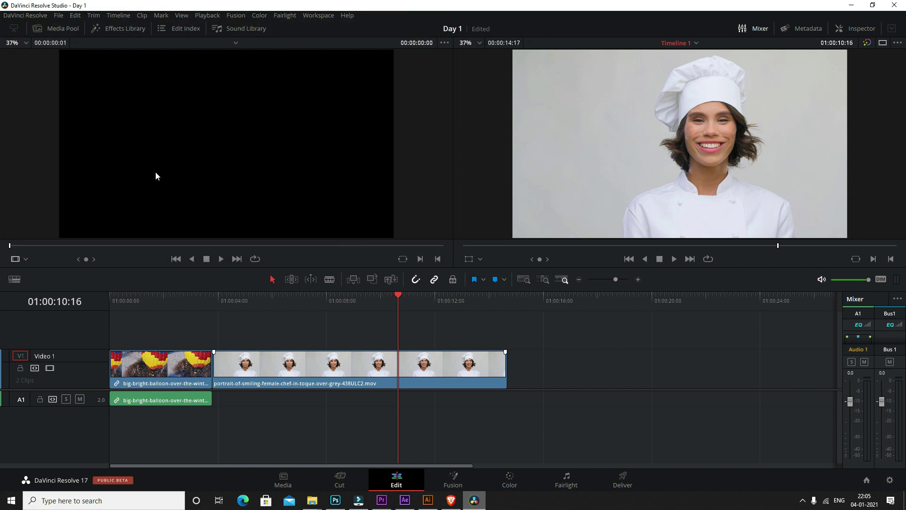
# Show the Media Pool and place video_preview_h264.mp4 directly after the chef clip on Video 1
pyautogui.click(66, 30)
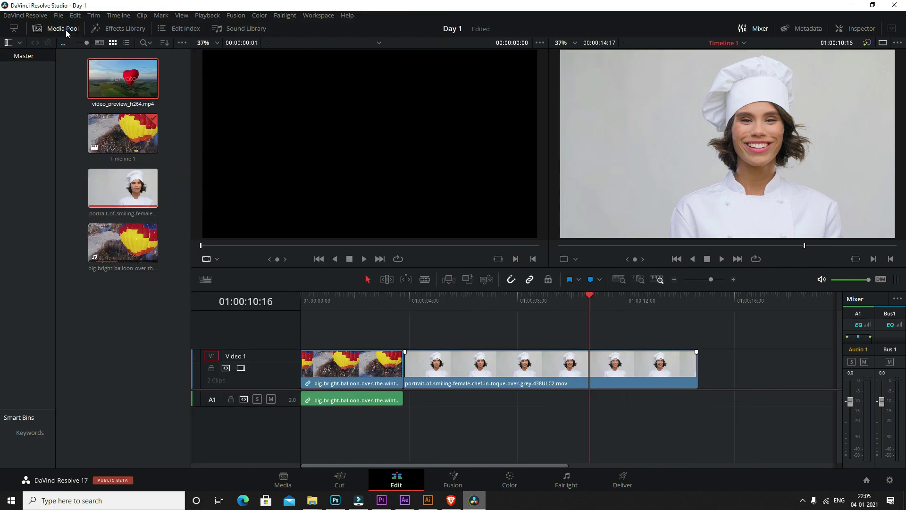
pyautogui.click(147, 304)
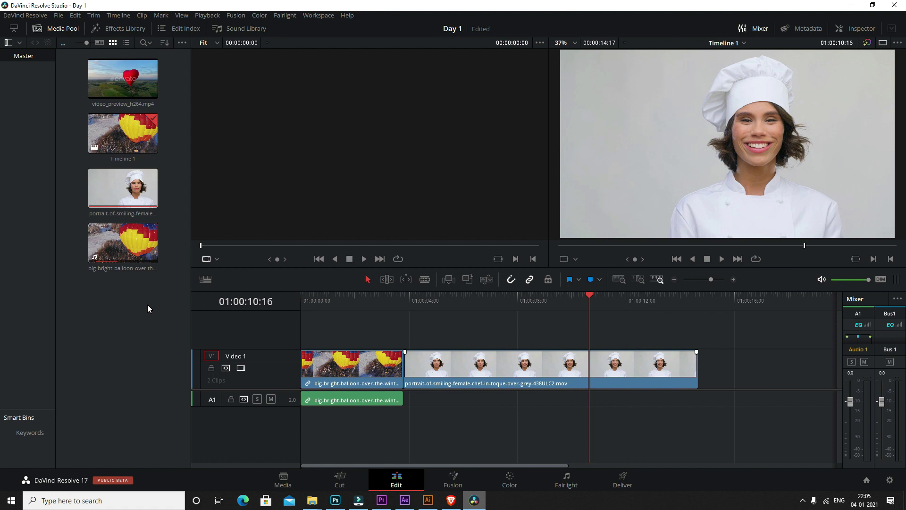
pyautogui.click(122, 91)
pyautogui.moveTo(115, 90); pyautogui.dragTo(700, 370)
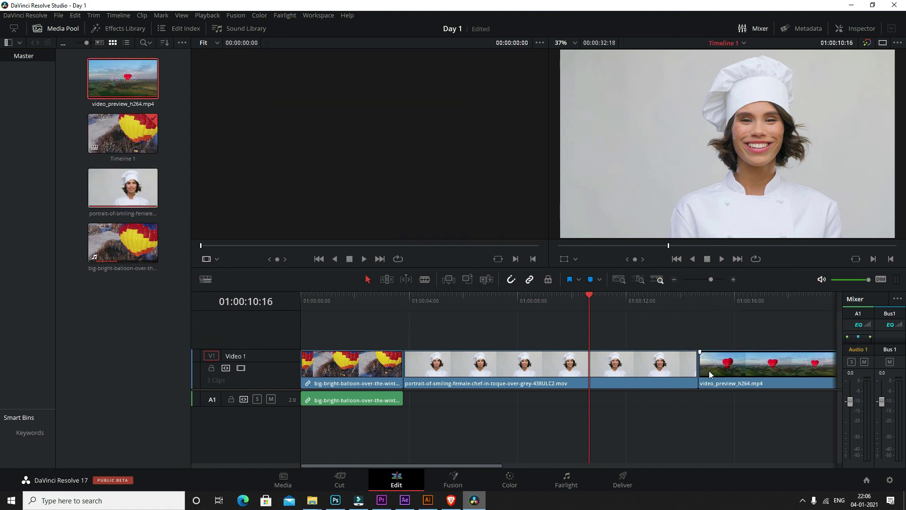
# Check the newly added red balloon clip on the Media and Cut pages, and return to the Edit page
pyautogui.click(285, 479)
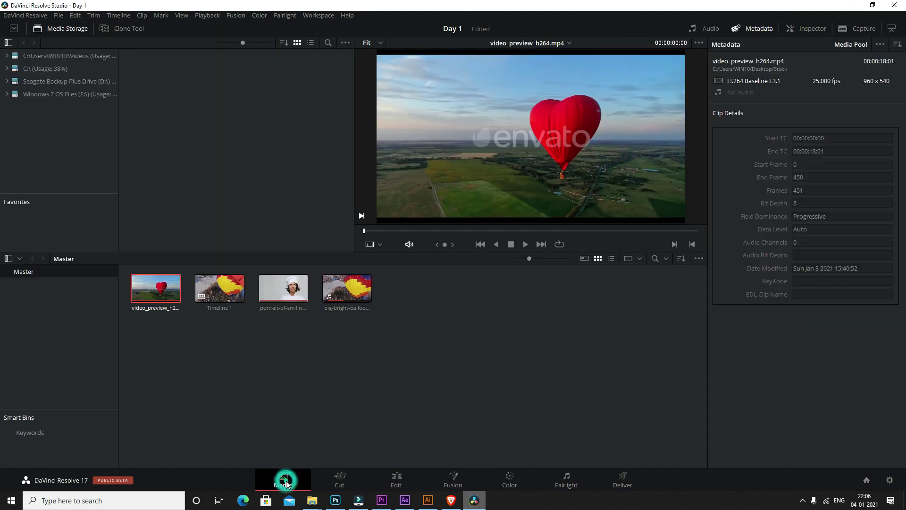
pyautogui.click(339, 480)
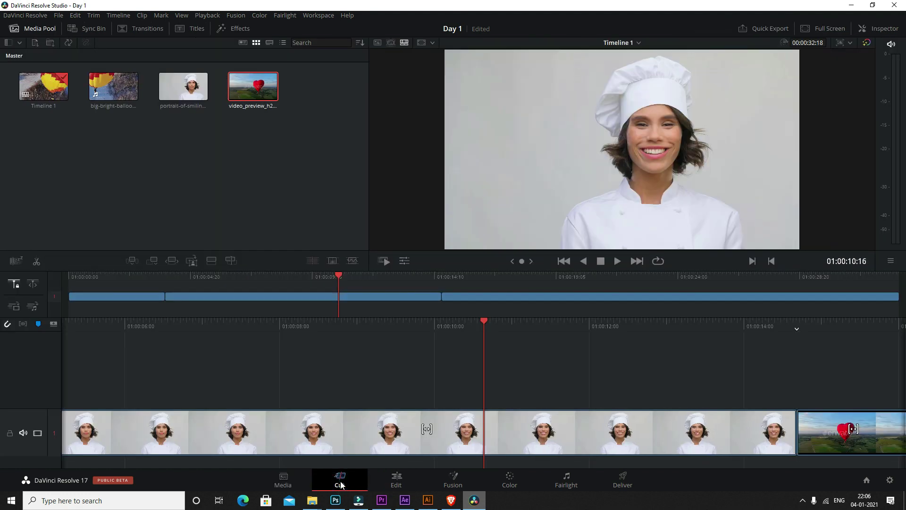
pyautogui.click(383, 481)
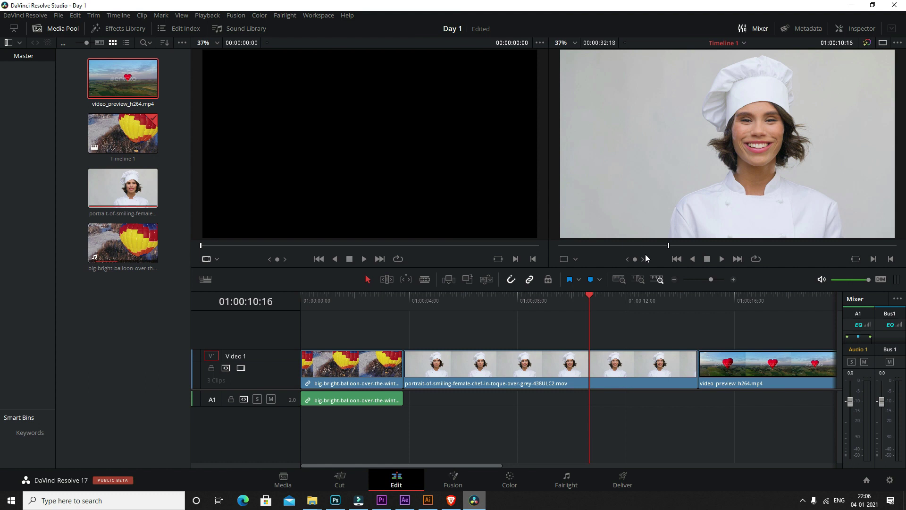
# Scrub the Edit page playhead through the chef clip and leave it at 01:00:13:03
pyautogui.moveTo(645, 295); pyautogui.dragTo(473, 295)
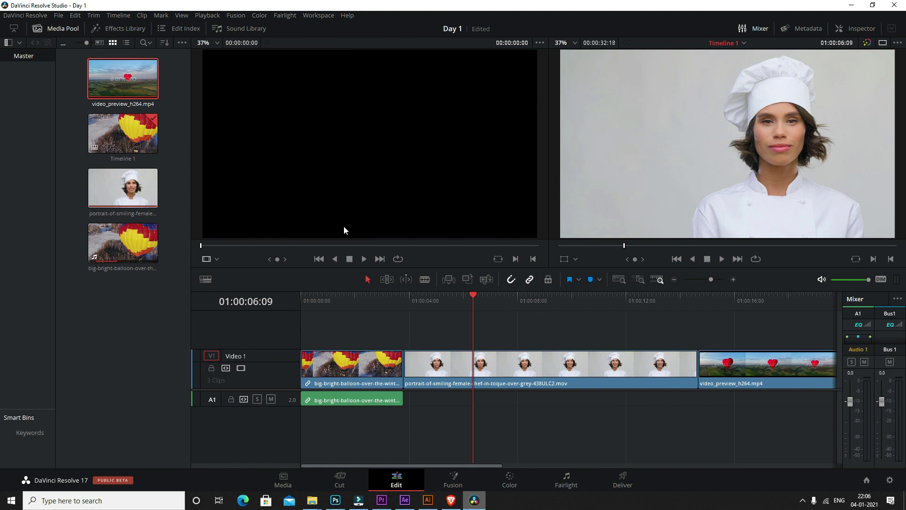
pyautogui.click(334, 259)
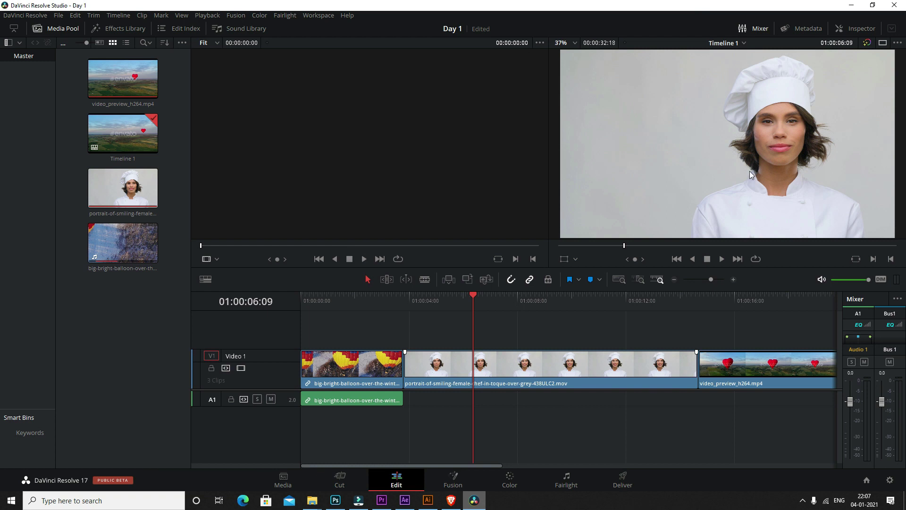
pyautogui.click(556, 330)
pyautogui.moveTo(475, 293); pyautogui.dragTo(571, 332)
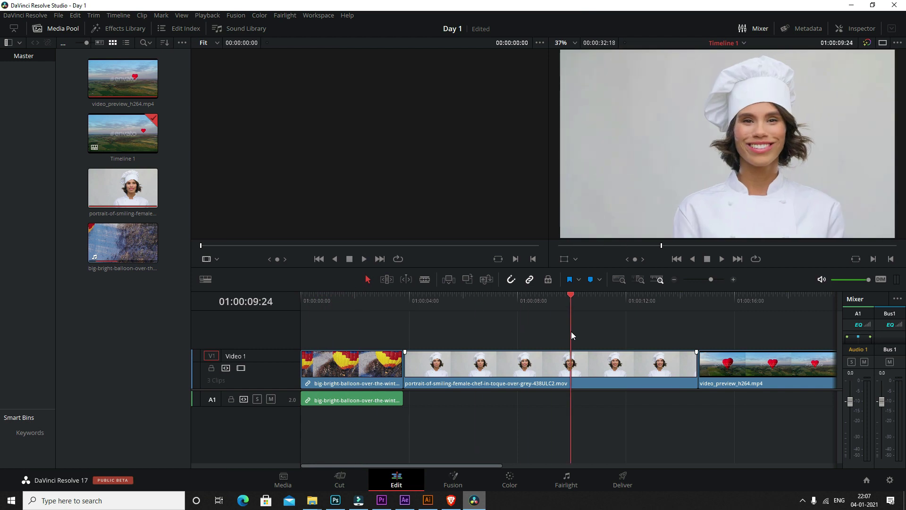
pyautogui.moveTo(570, 293); pyautogui.dragTo(657, 330)
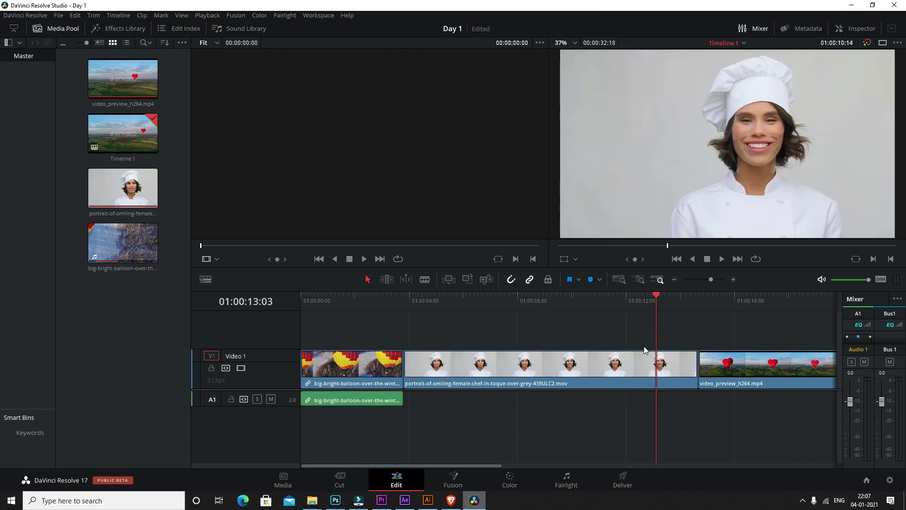
# Trim about four seconds off the end of the video_preview_h264.mp4 clip on Video 1
pyautogui.moveTo(494, 465); pyautogui.dragTo(703, 459)
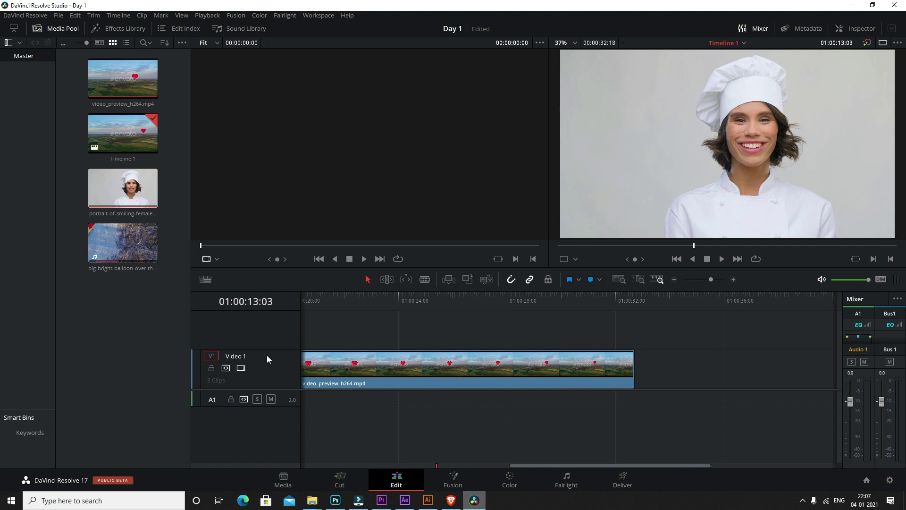
pyautogui.click(341, 366)
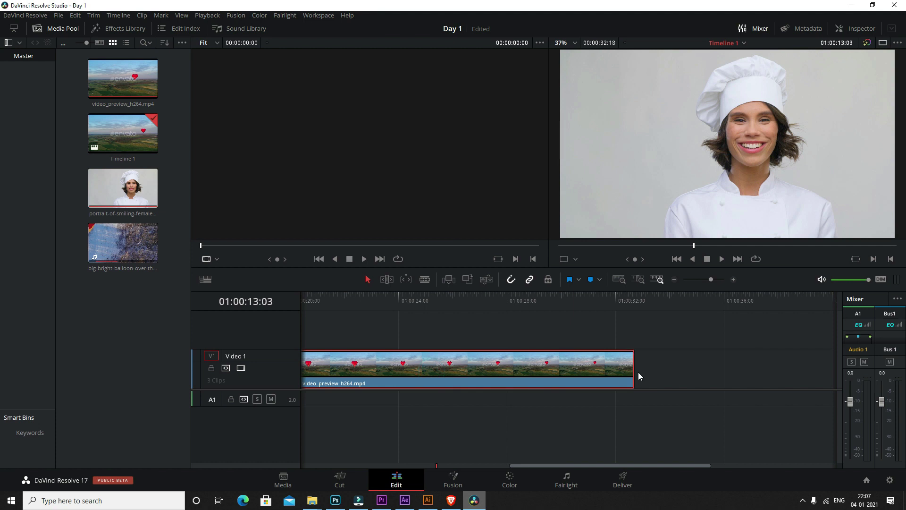
pyautogui.moveTo(632, 371); pyautogui.dragTo(521, 373)
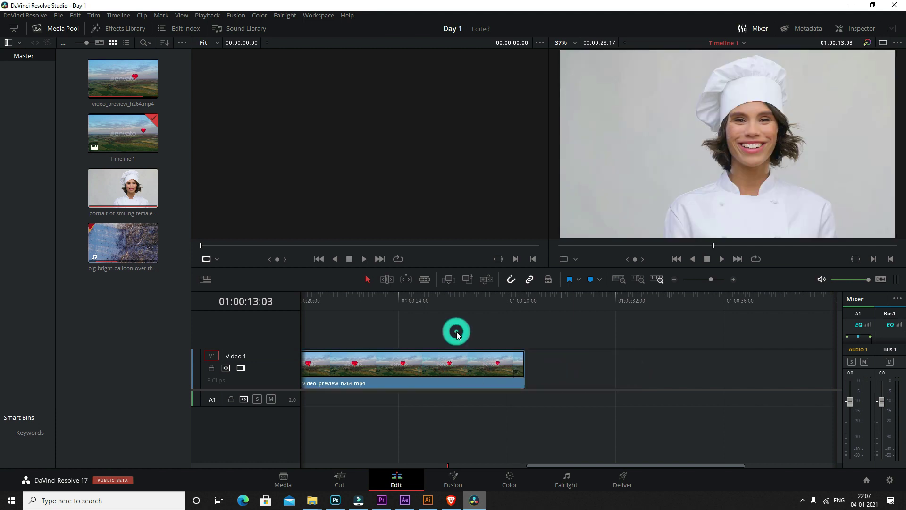
# Add the big-bright-balloon clip on Video 2 from about 01:00:24:00, overlapping the end of video_preview_h264.mp4, and check its linked audio
pyautogui.click(122, 243)
pyautogui.moveTo(121, 243); pyautogui.dragTo(403, 318)
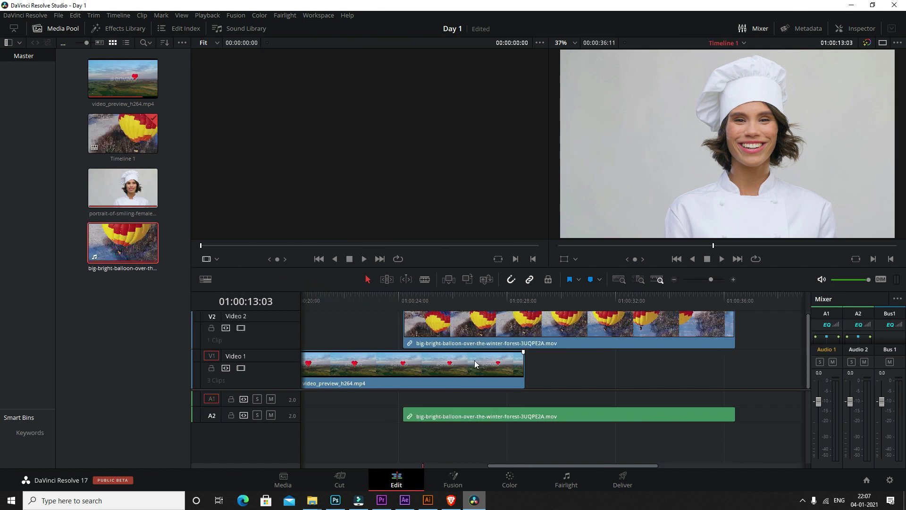
pyautogui.click(486, 324)
pyautogui.click(487, 366)
pyautogui.click(499, 411)
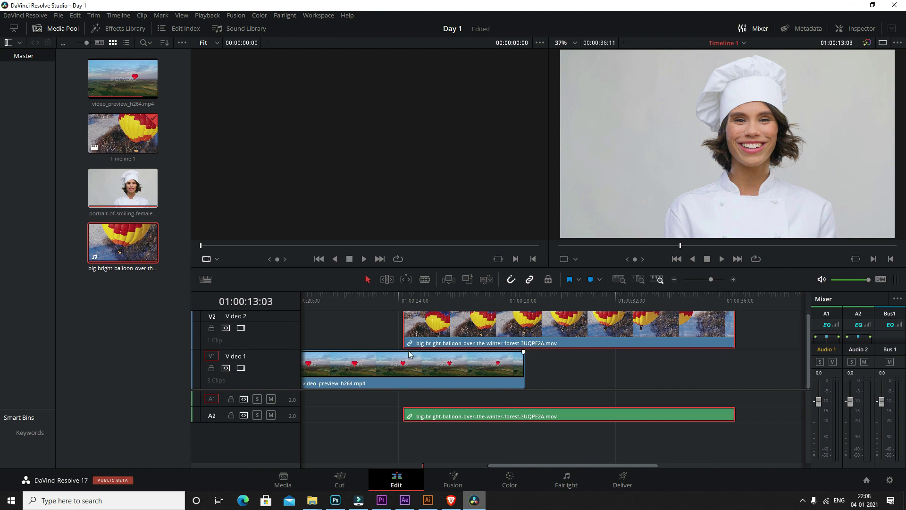
pyautogui.click(367, 331)
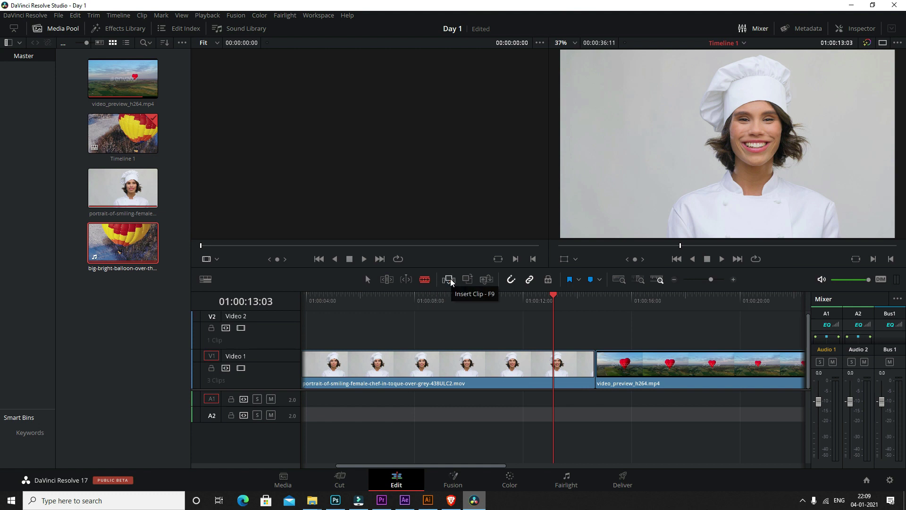
# Zoom out the Edit page timeline to fit all the clips on both video tracks
pyautogui.click(706, 280)
pyautogui.moveTo(706, 282)
pyautogui.mouseDown()
pyautogui.moveTo(689, 282)
pyautogui.moveTo(707, 281)
pyautogui.mouseUp()
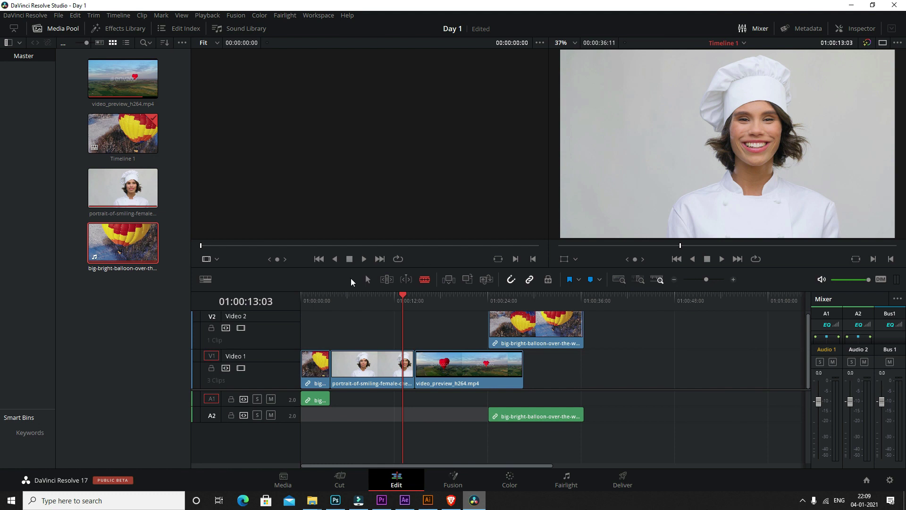